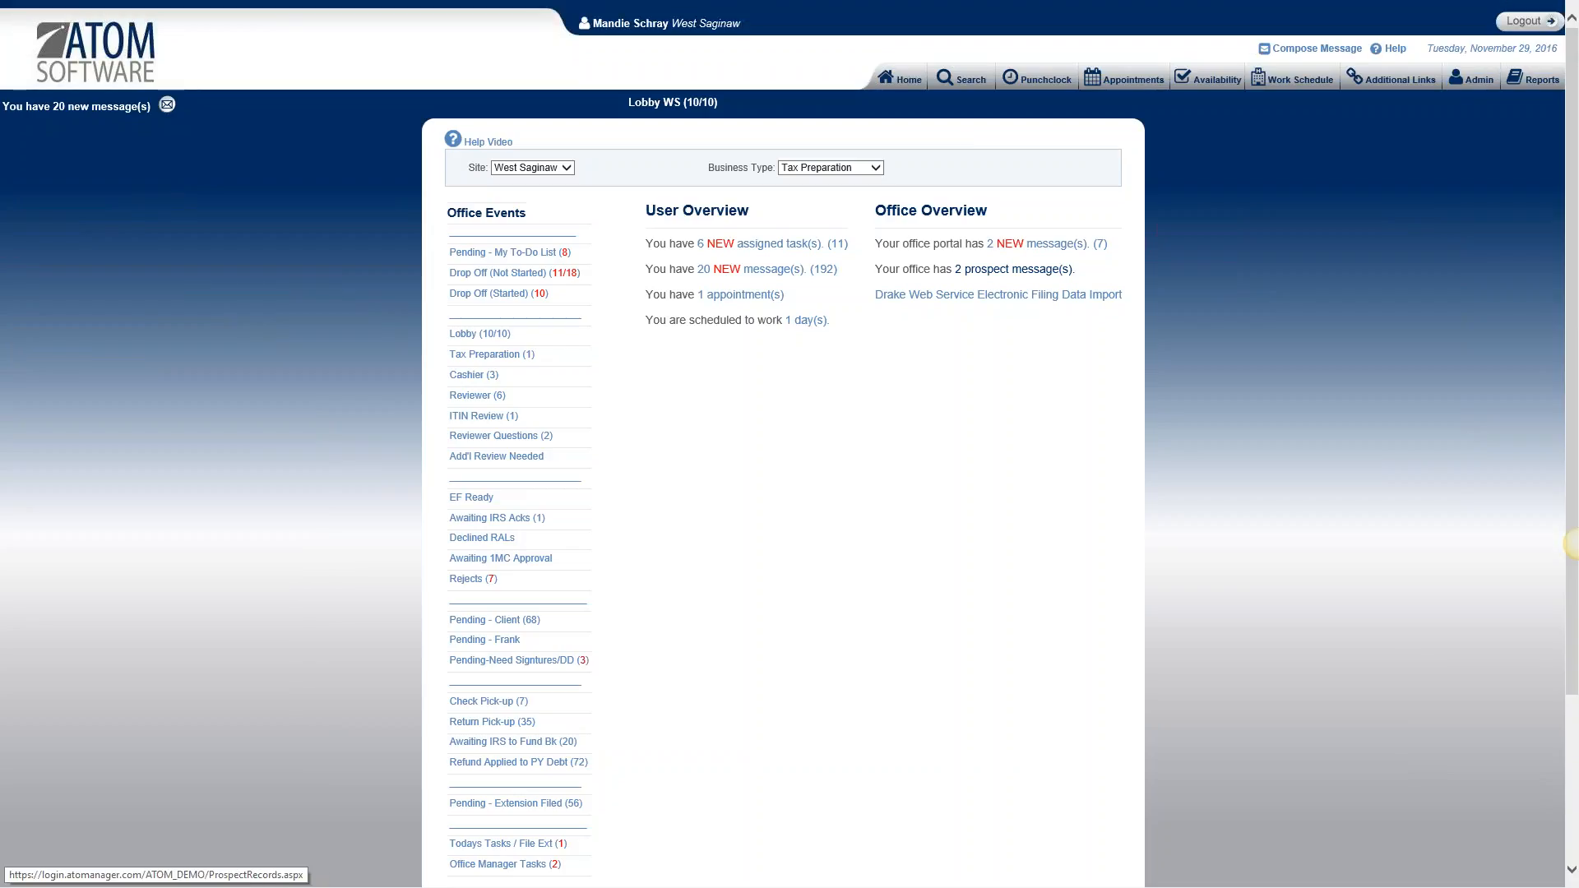
- Open the client notification settings of the "3. Complaints" task type in the administration area
{"action": "left_click", "coordinate": [1472, 79]}
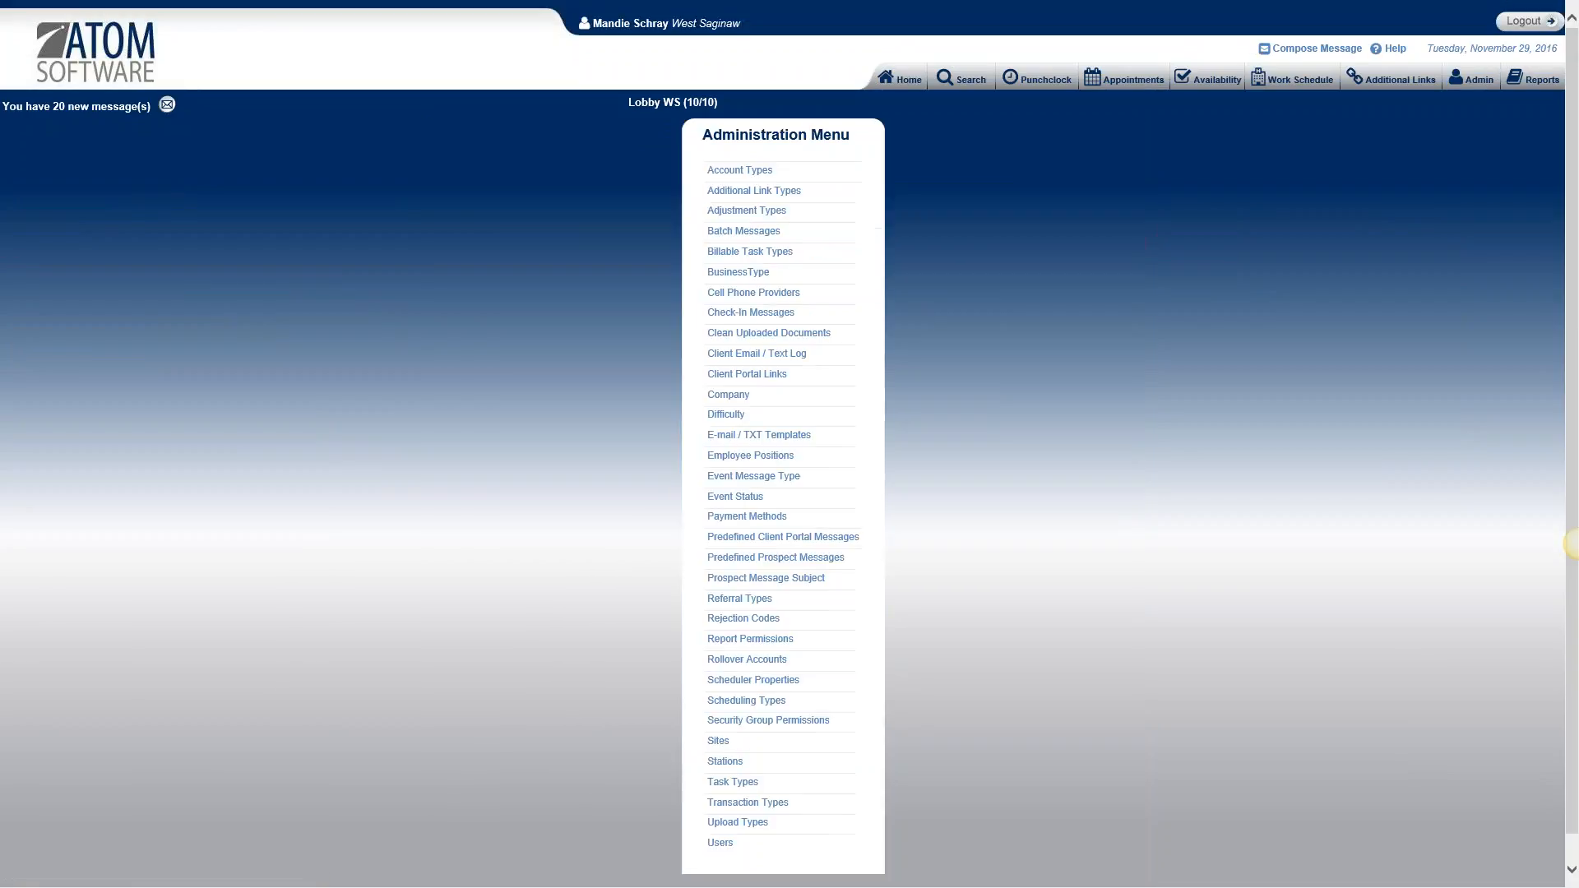
{"action": "left_click", "coordinate": [750, 784]}
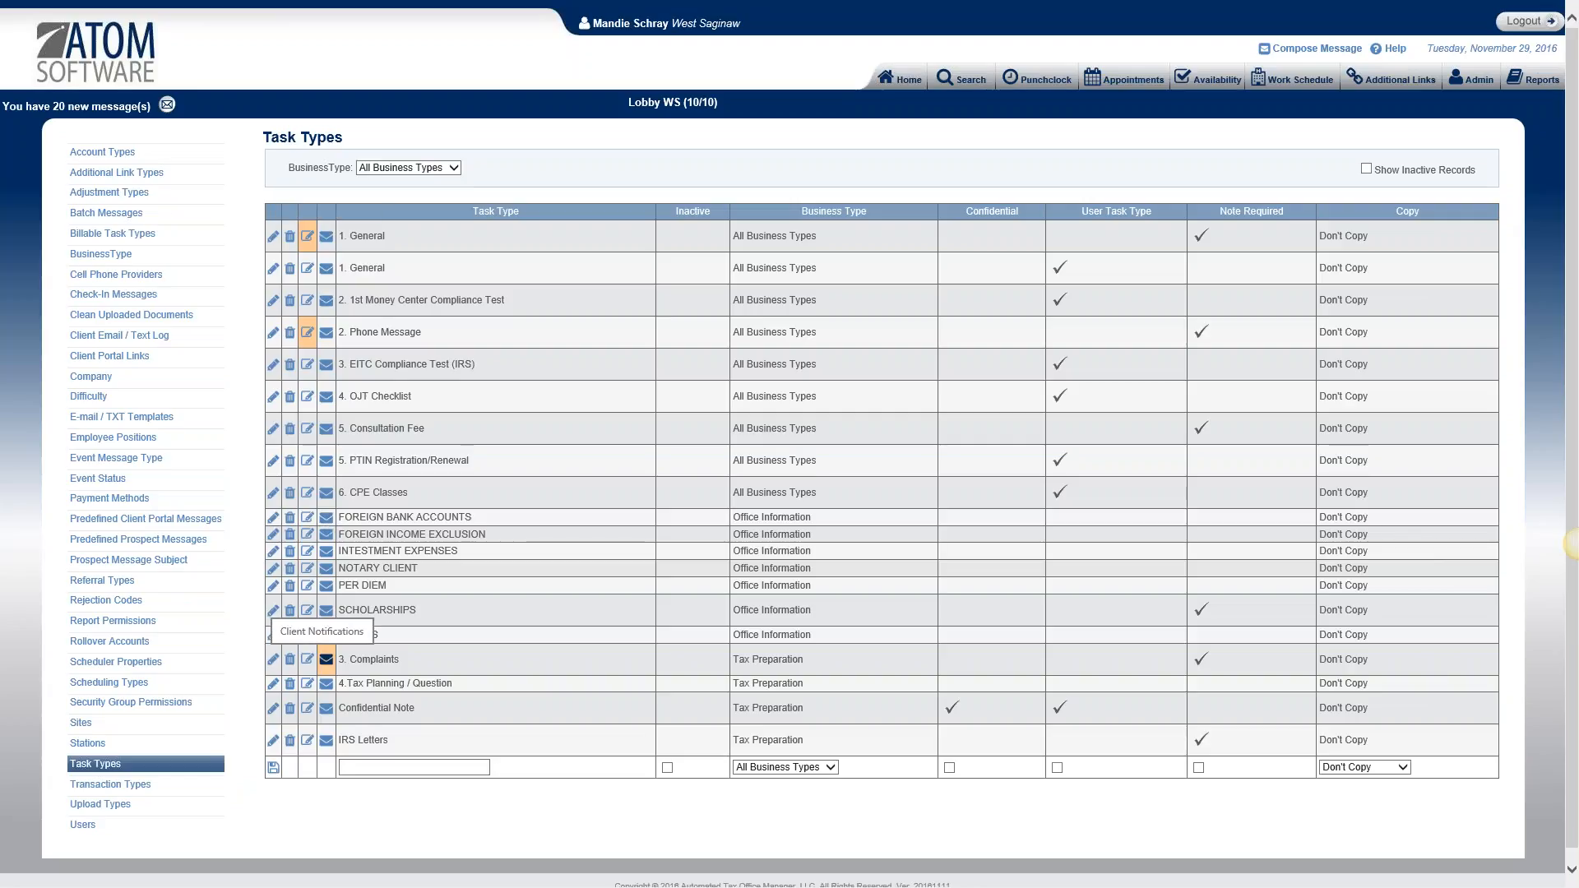
{"action": "left_click", "coordinate": [325, 658]}
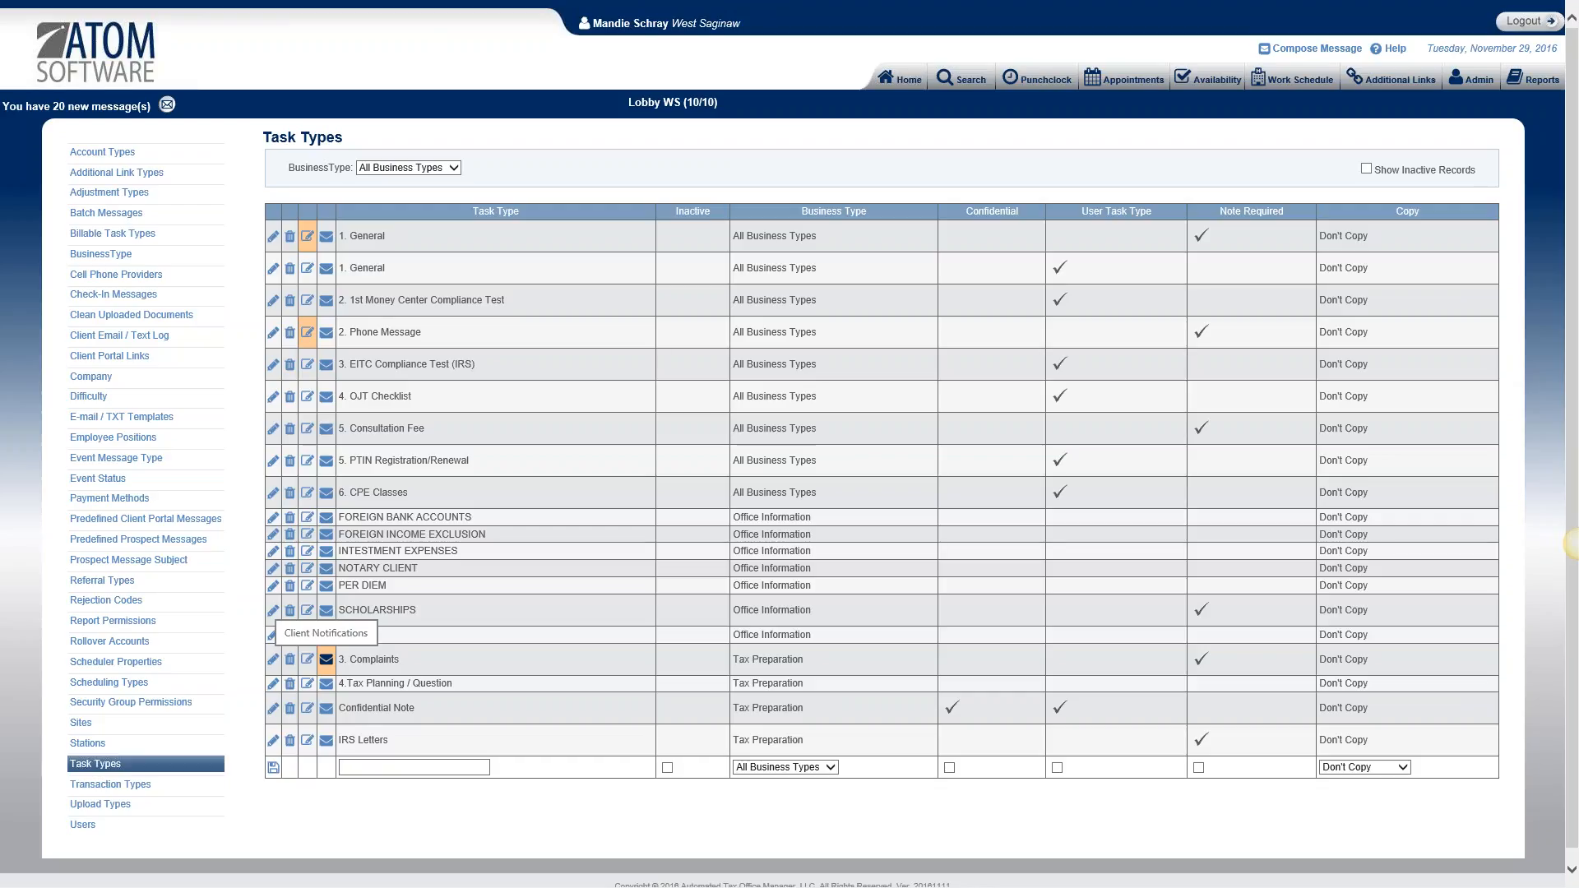
{"action": "left_click", "coordinate": [326, 659]}
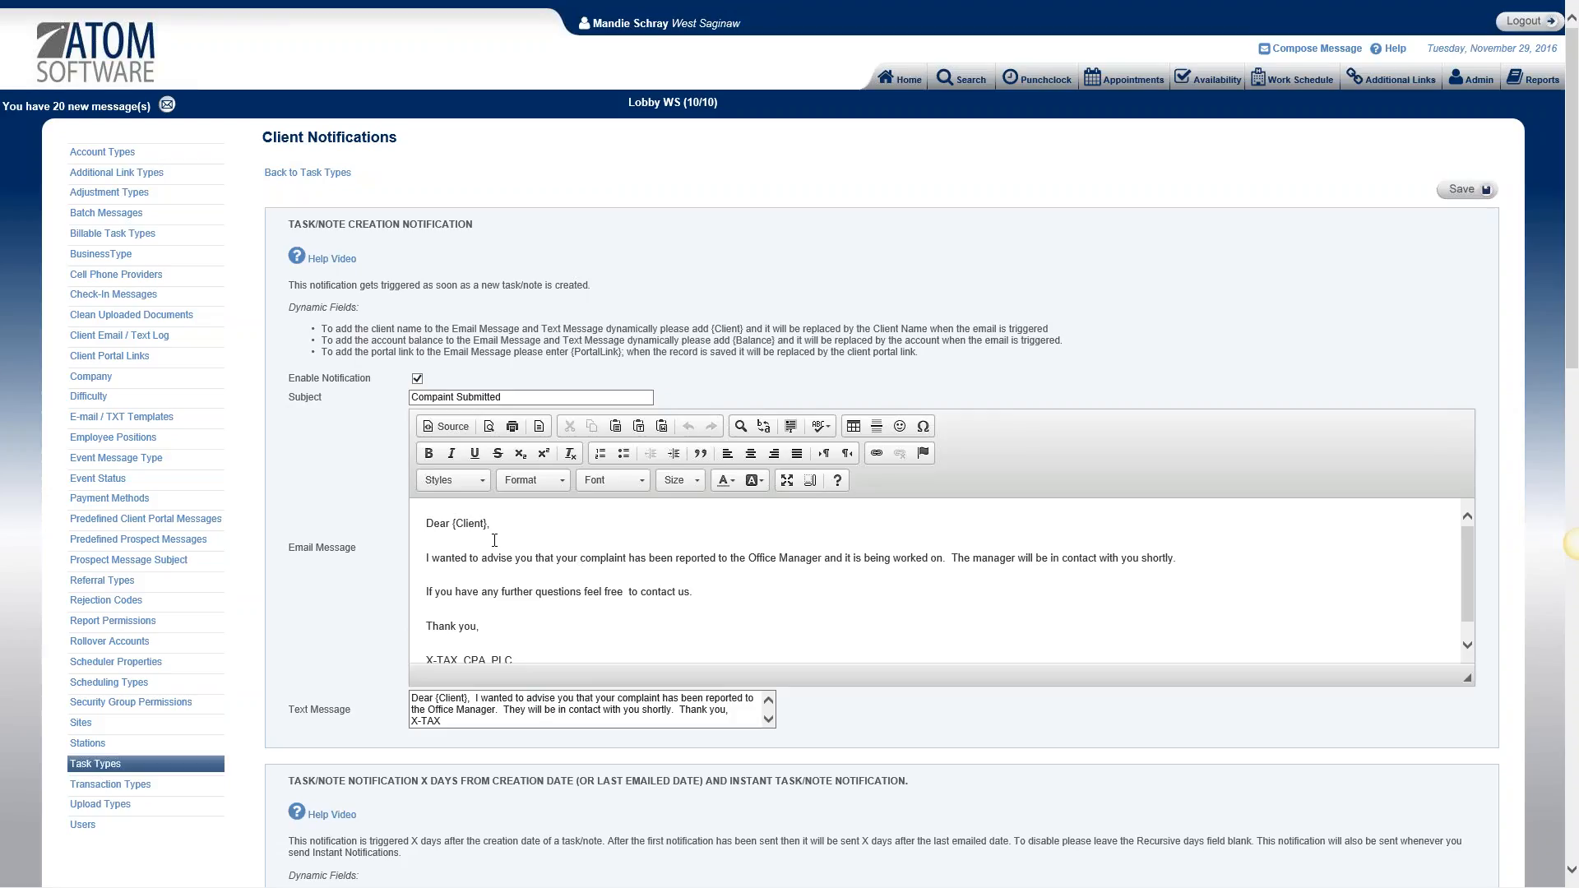
- Examine the Complaints task's creation notification, its recurring follow-up notification and the list of predefined client notifications
{"action": "scroll", "coordinate": [691, 482], "scroll_direction": "down", "scroll_amount": 2}
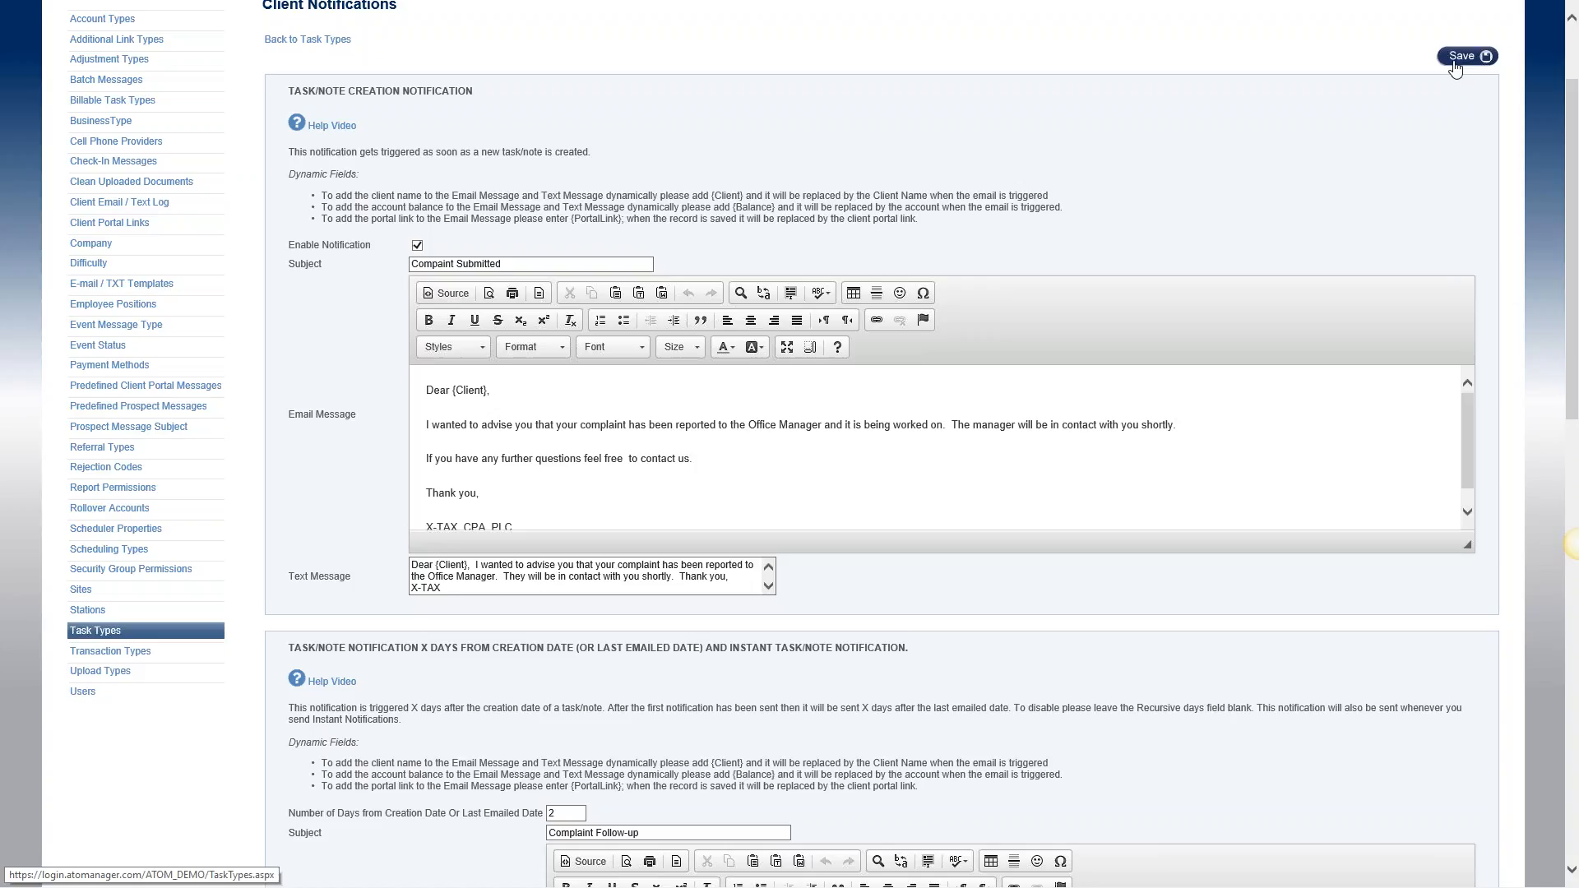
{"action": "scroll", "coordinate": [1396, 180], "scroll_direction": "down", "scroll_amount": 3}
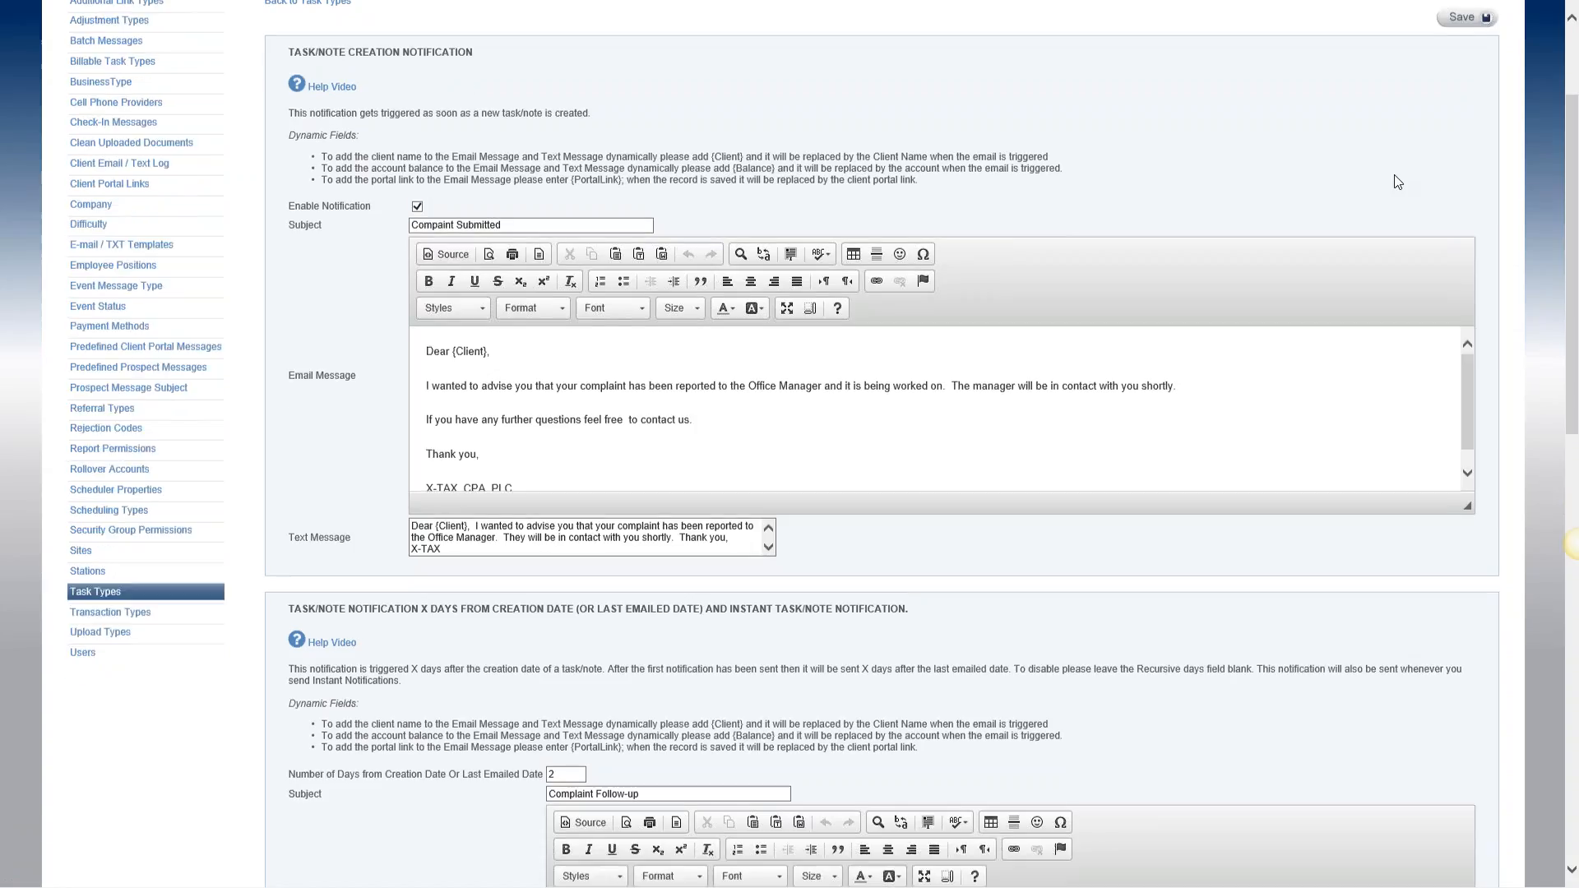
{"action": "scroll", "coordinate": [574, 273], "scroll_direction": "down", "scroll_amount": 1}
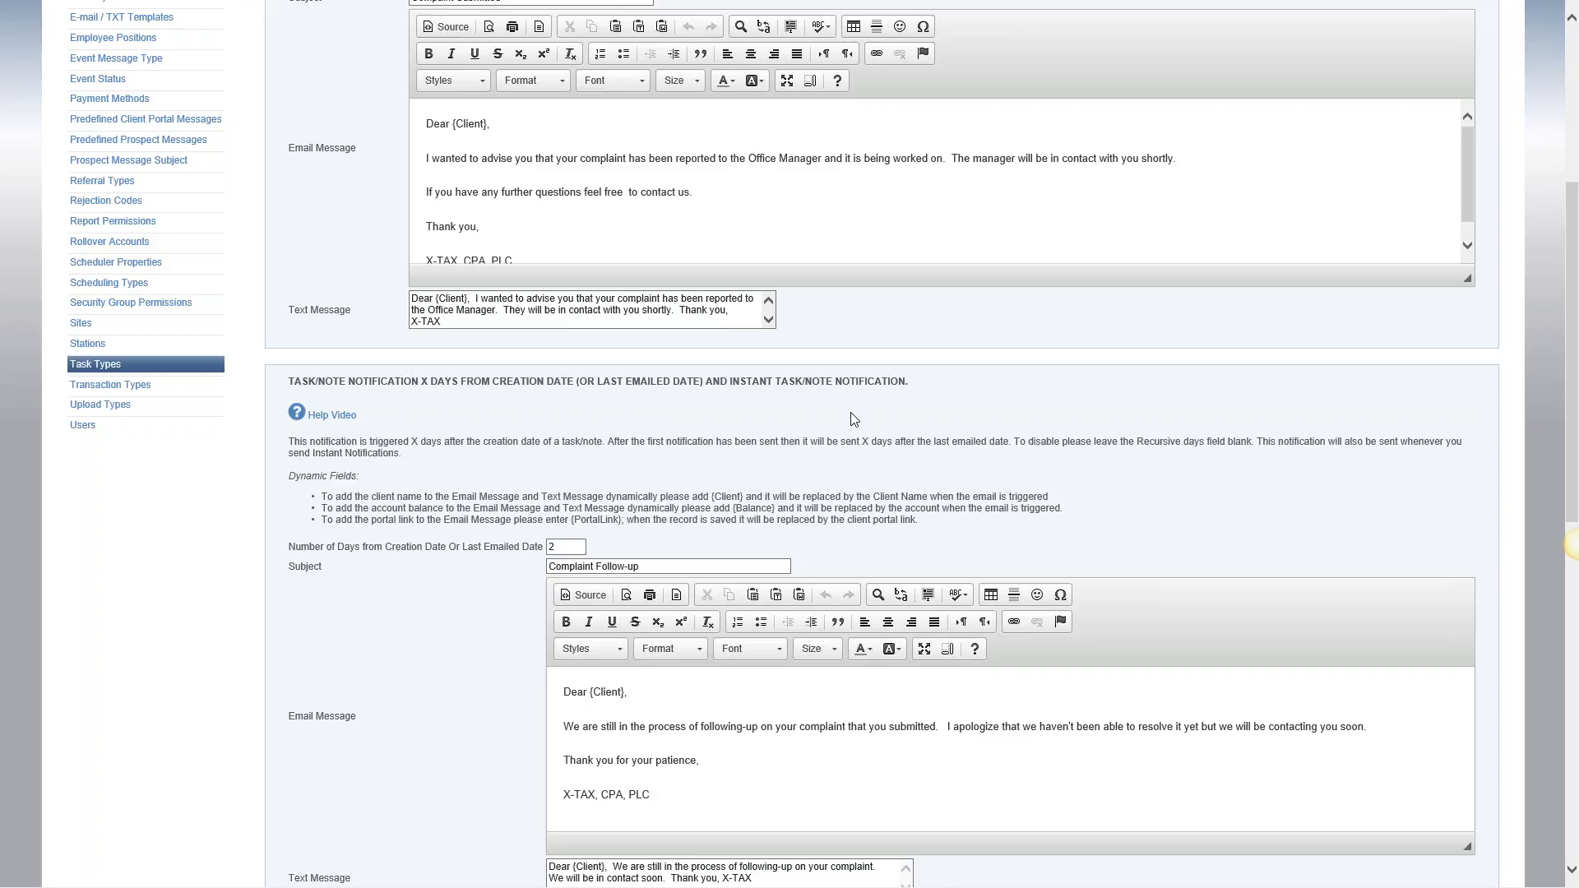
{"action": "scroll", "coordinate": [854, 420], "scroll_direction": "down", "scroll_amount": 3}
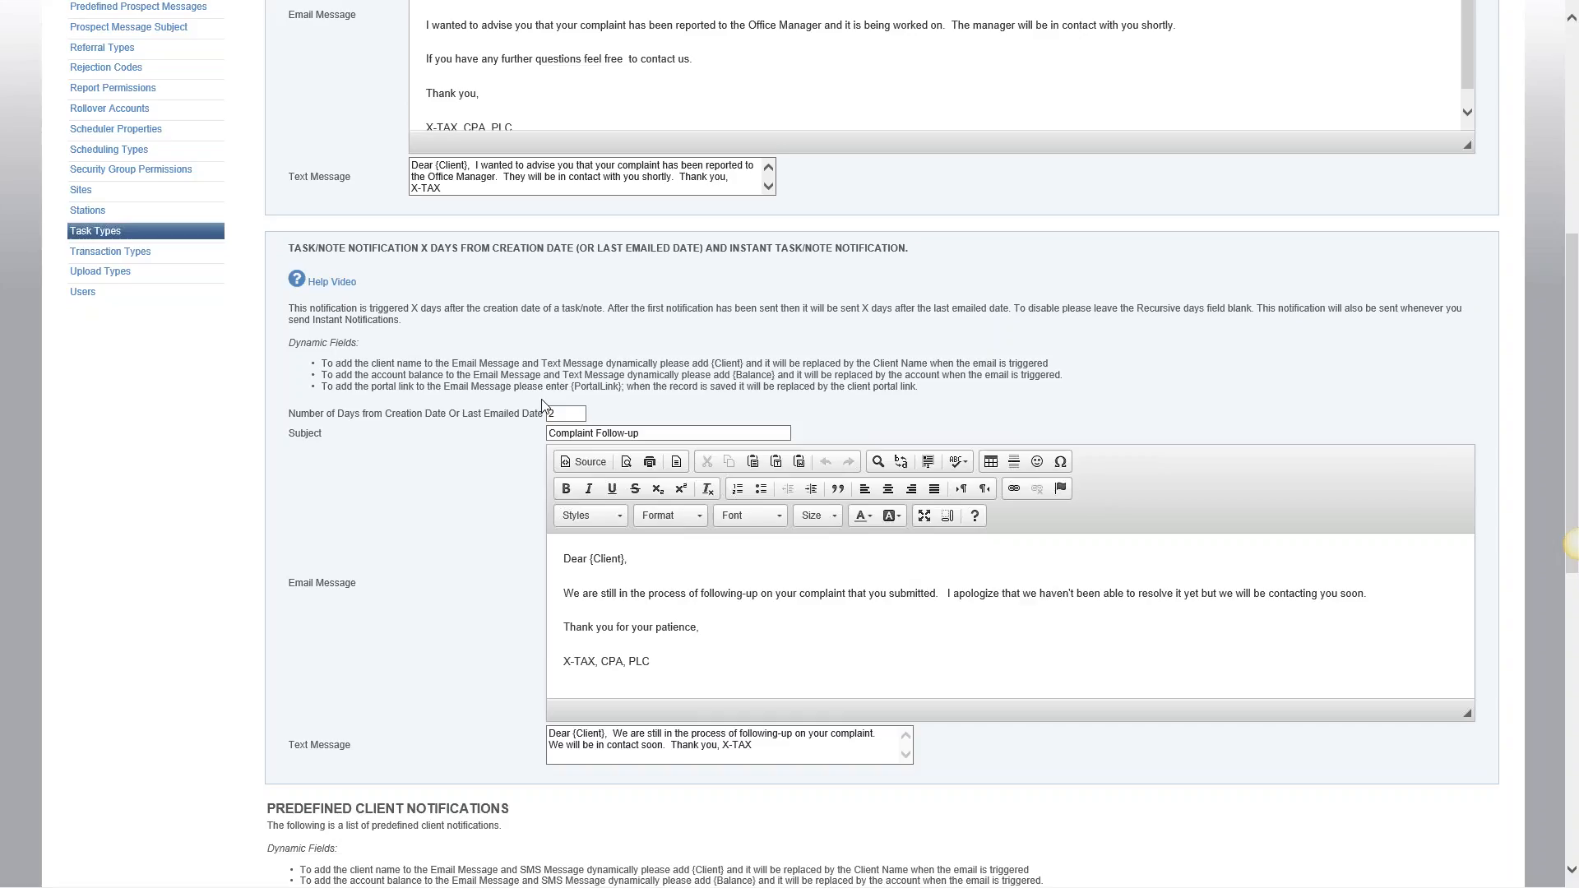
{"action": "scroll", "coordinate": [871, 589], "scroll_direction": "up", "scroll_amount": 7}
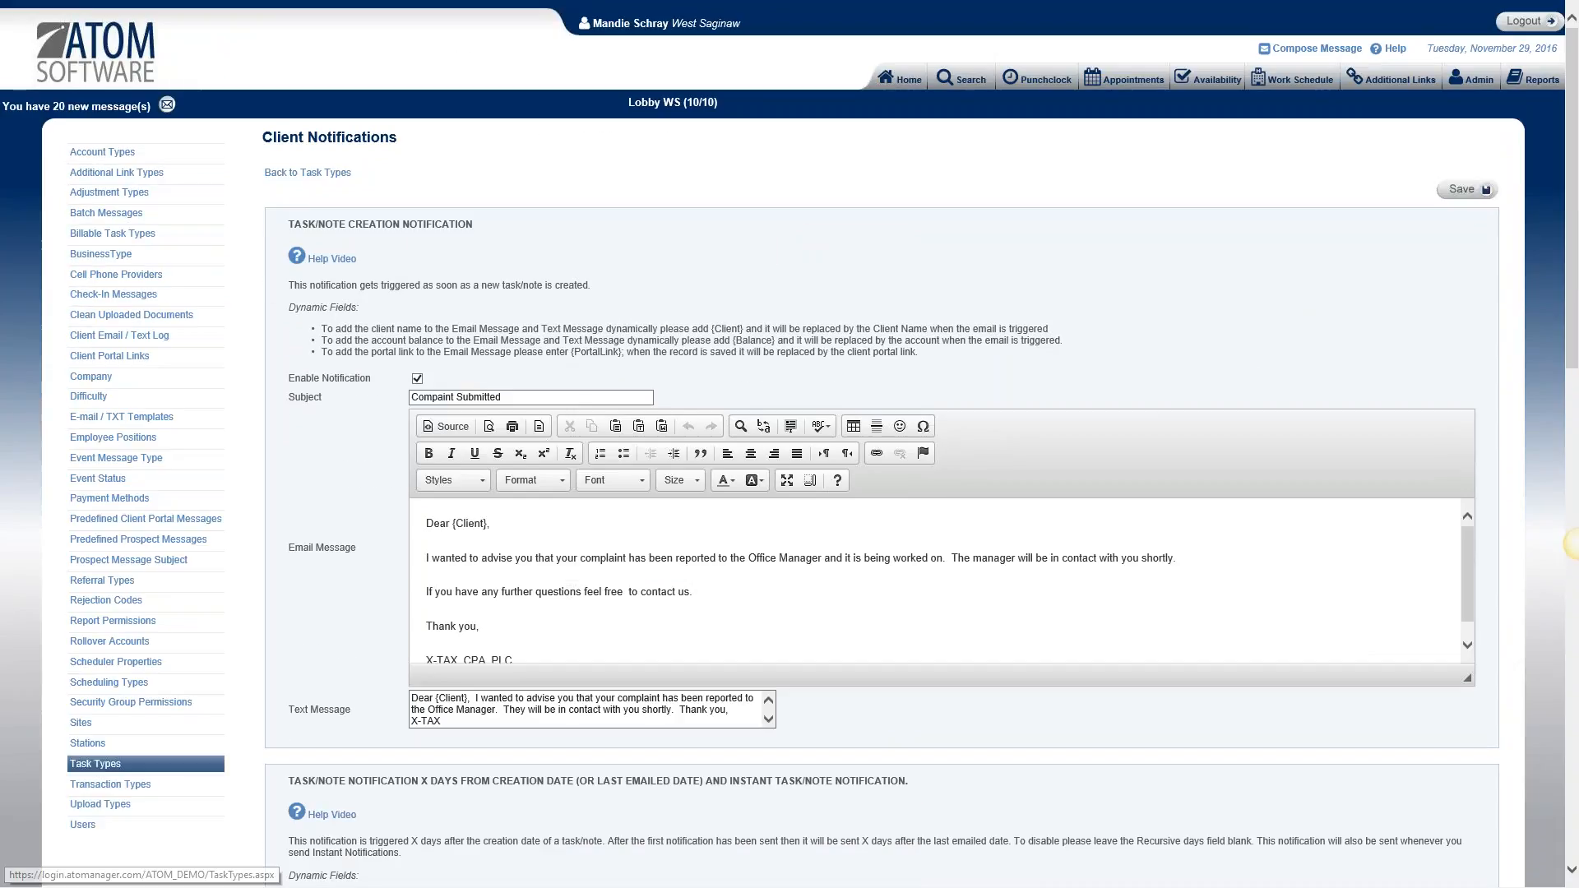
{"action": "scroll", "coordinate": [1153, 415], "scroll_direction": "down", "scroll_amount": 3}
{"action": "scroll", "coordinate": [1151, 417], "scroll_direction": "down", "scroll_amount": 15}
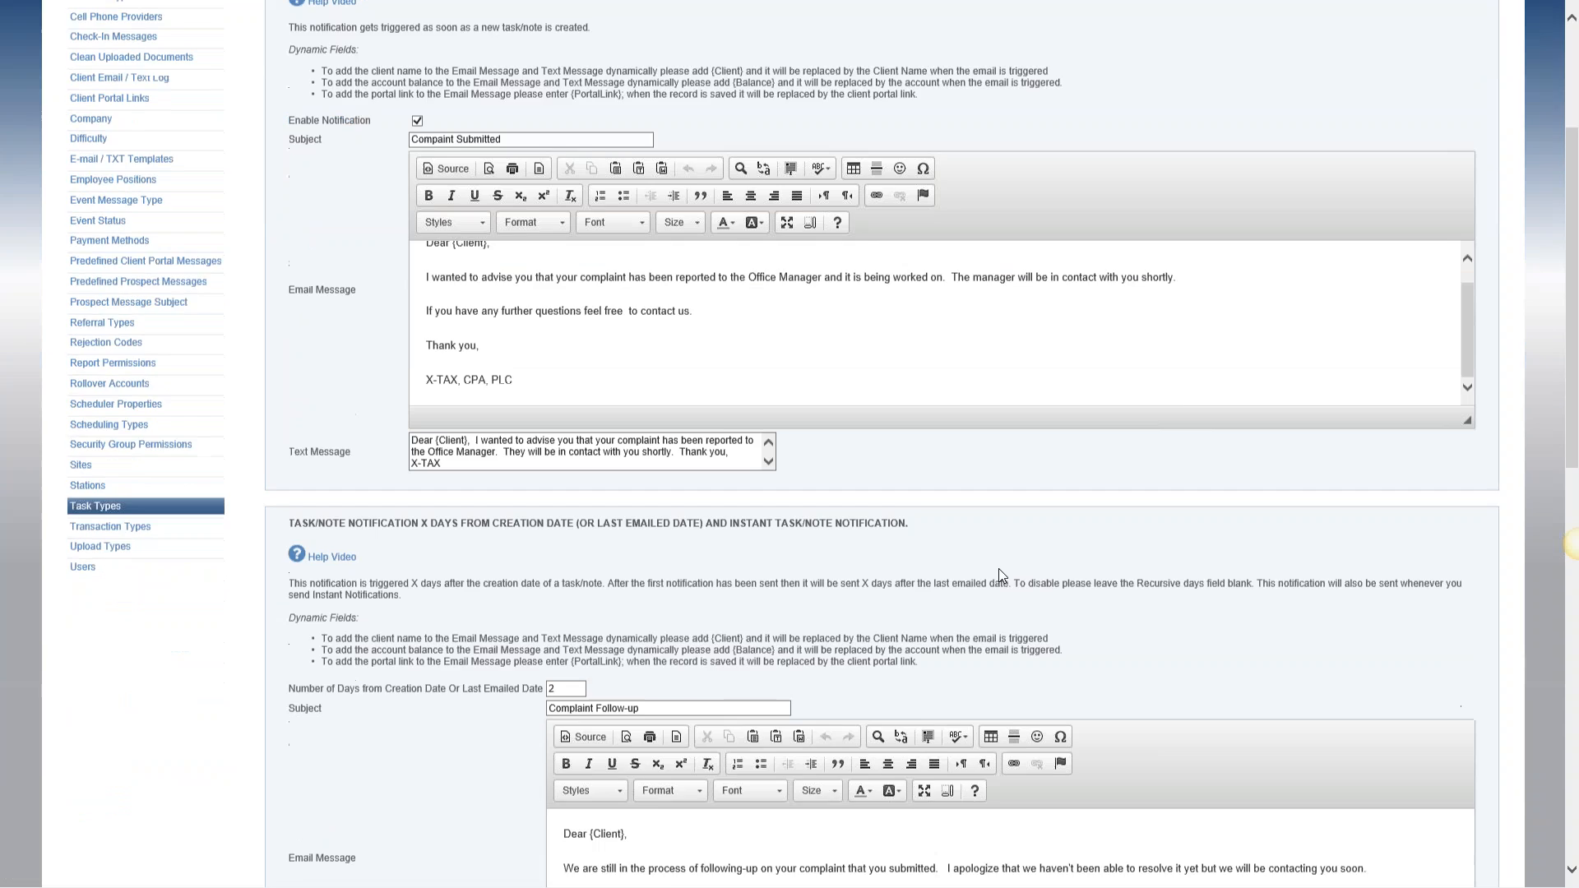
{"action": "scroll", "coordinate": [1152, 418], "scroll_direction": "down", "scroll_amount": 5}
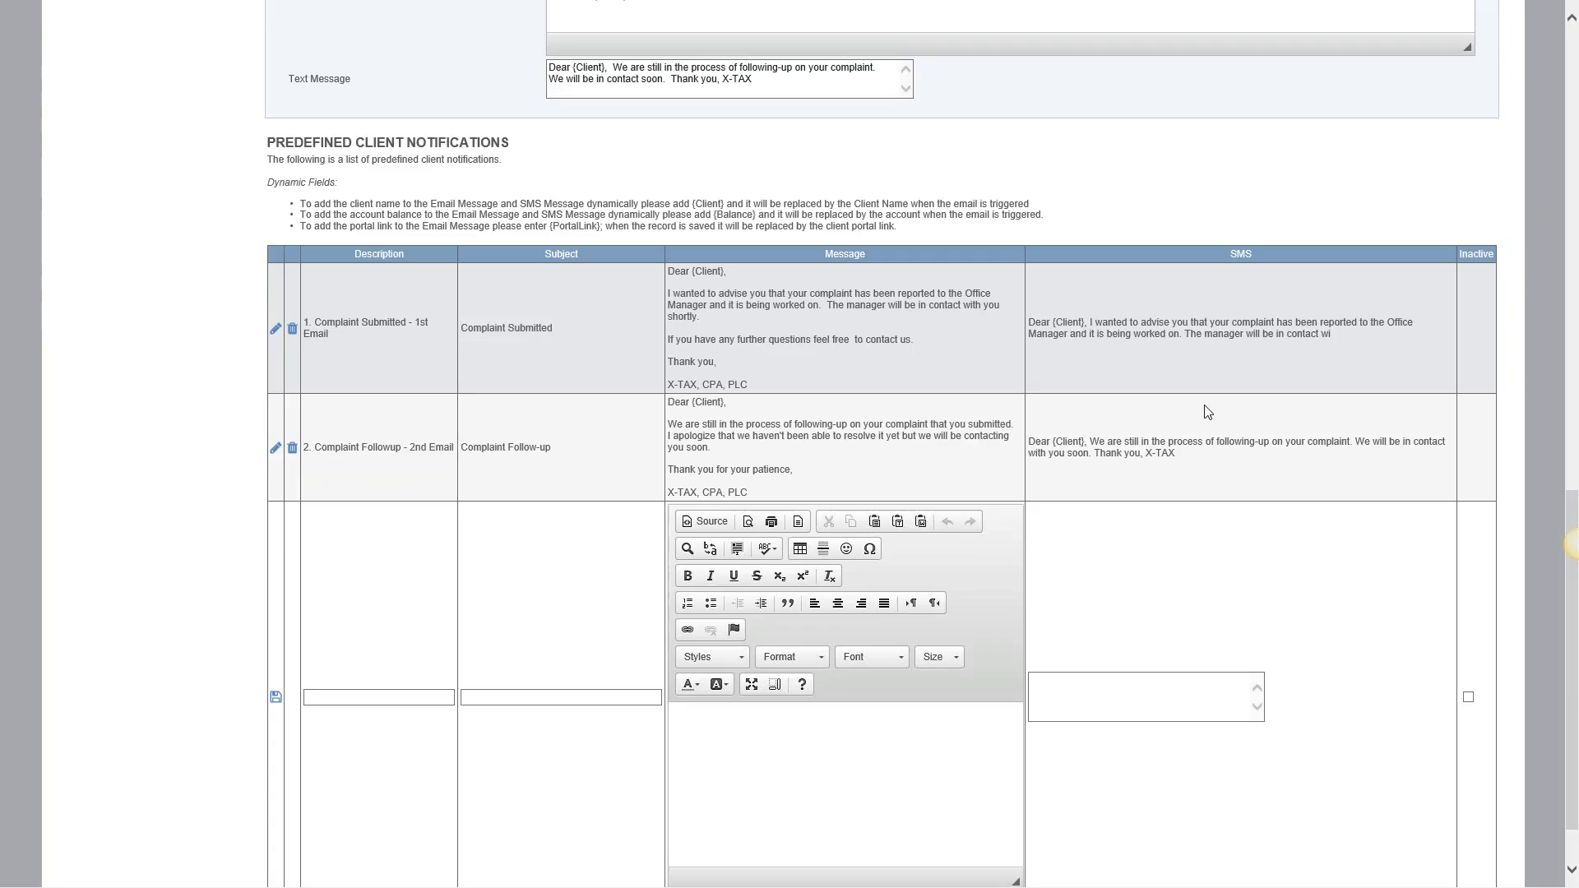
- Open the predefined notification "1. Complaint Submitted - 1st Email" for editing, save it, and enter the new entry's description field
{"action": "left_click", "coordinate": [275, 330]}
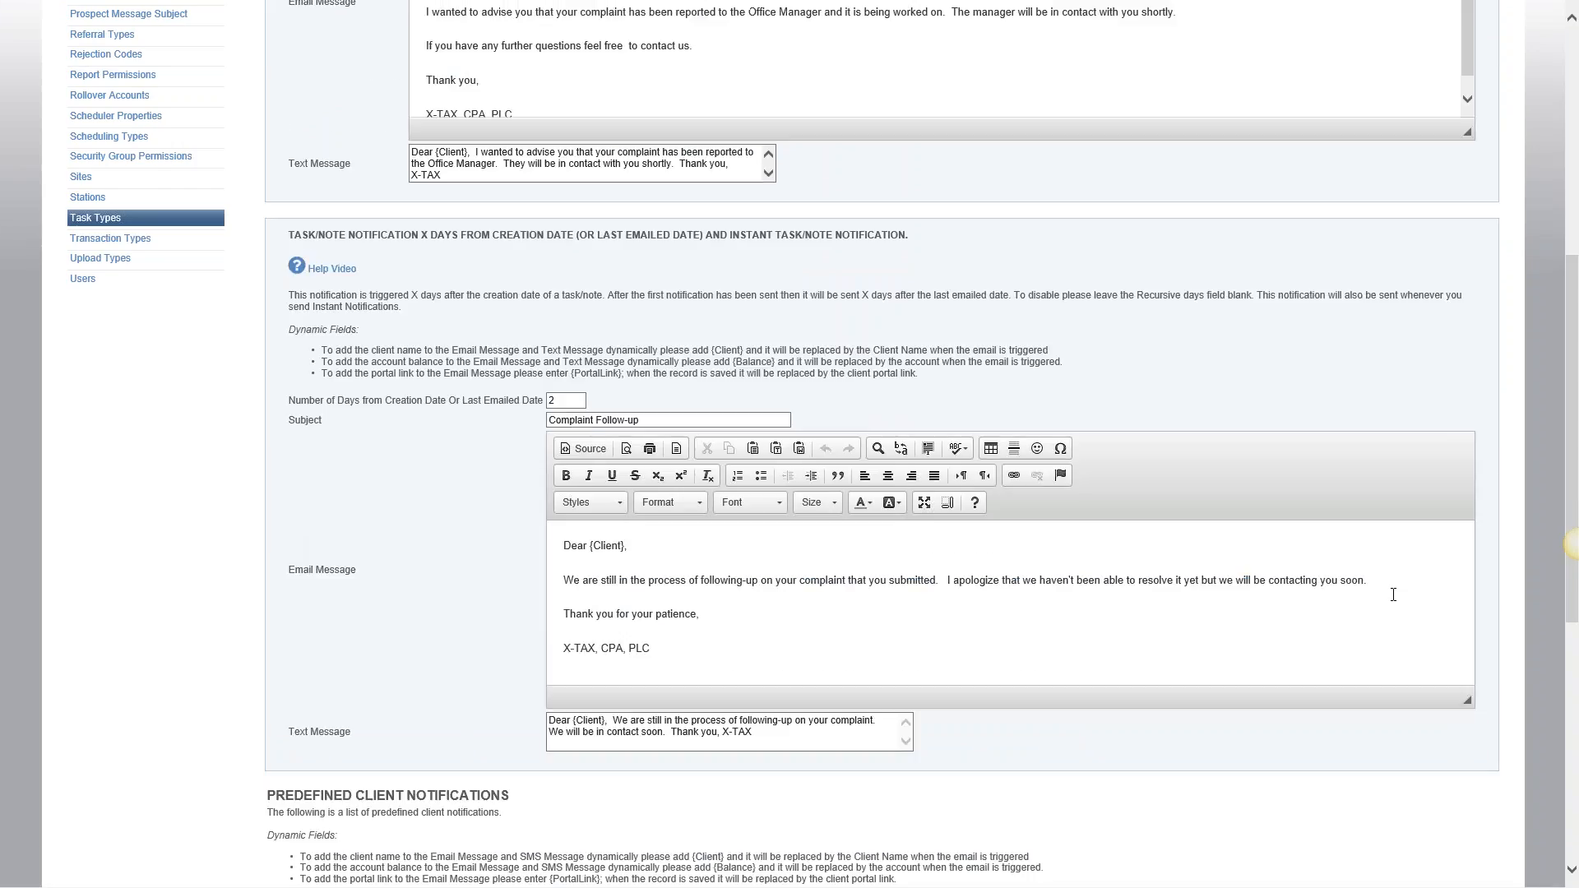
{"action": "scroll", "coordinate": [1386, 600], "scroll_direction": "down", "scroll_amount": 6}
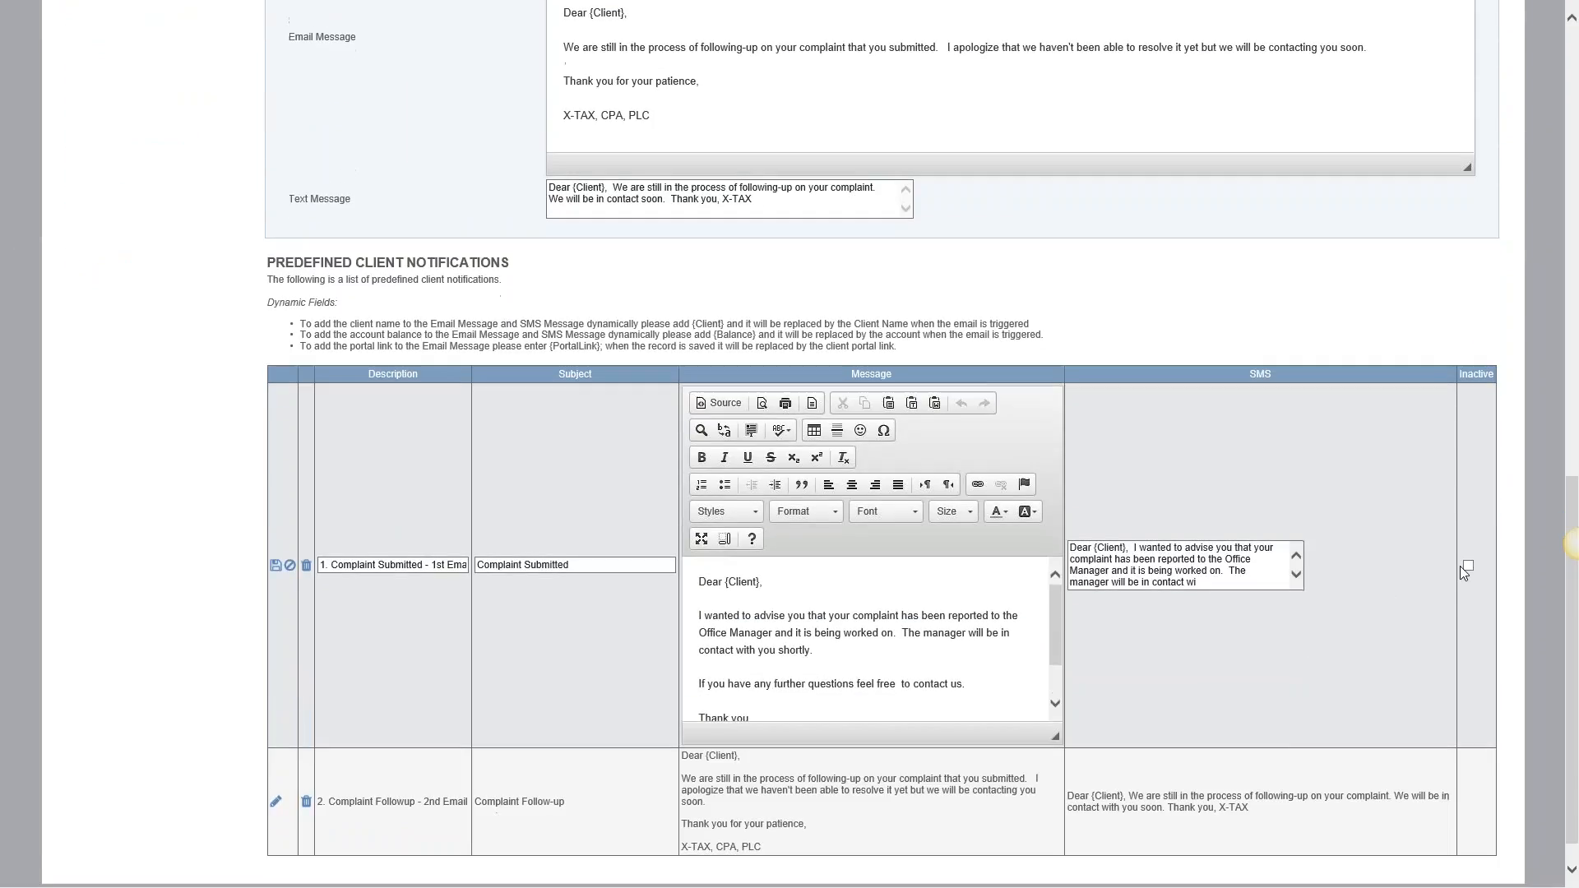
{"action": "left_click", "coordinate": [275, 566]}
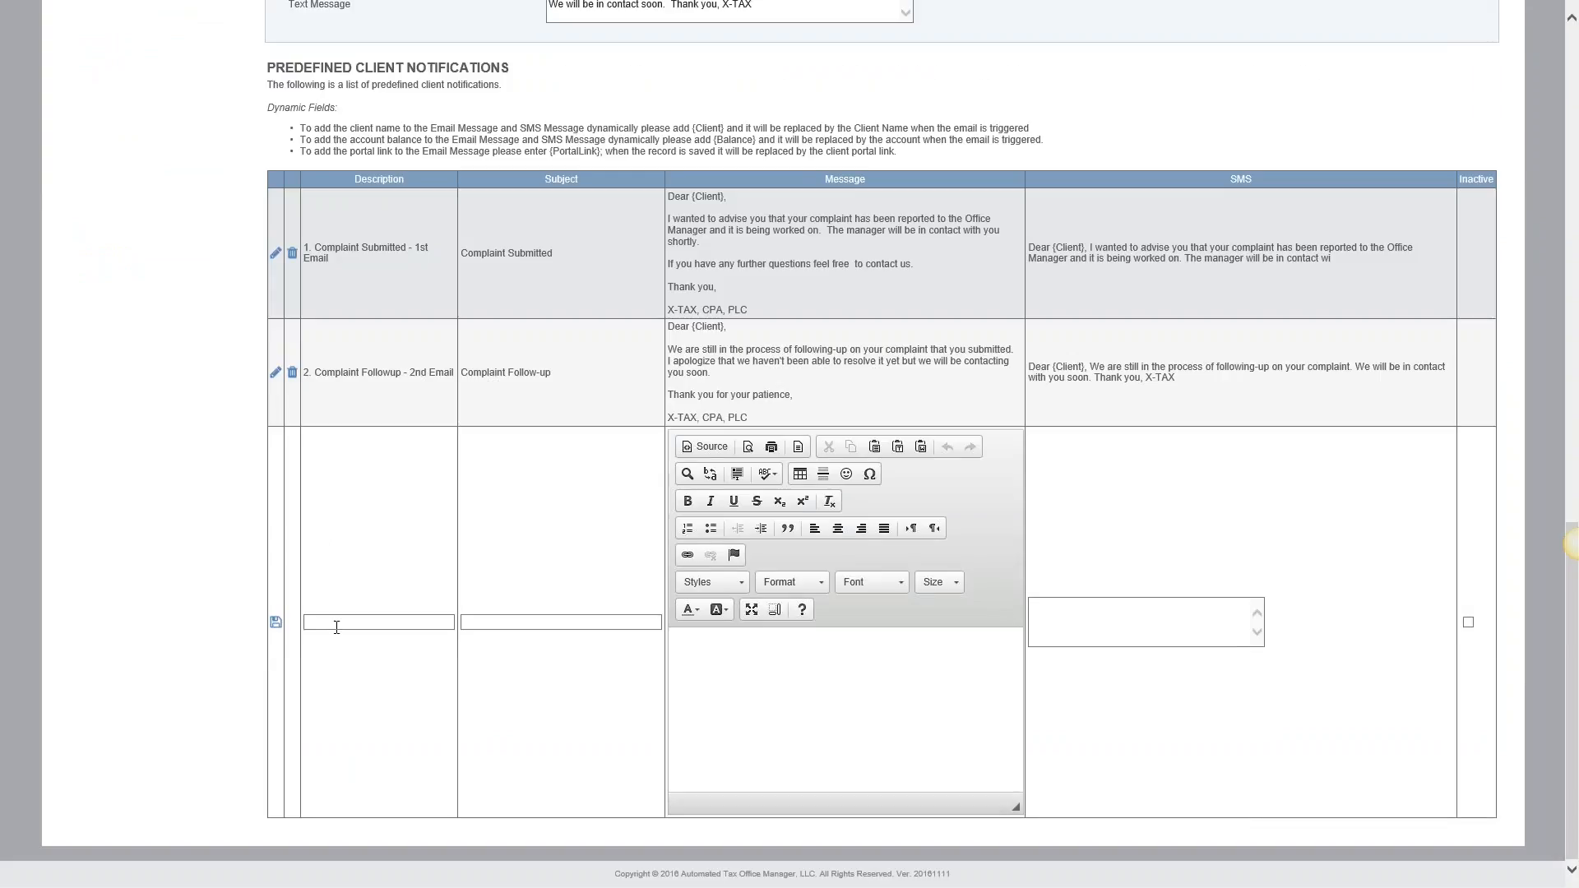
{"action": "left_click", "coordinate": [336, 627]}
- Search for the client by partial last and first name and open the notes of the client's South Cedar Tax Preparation record
{"action": "scroll", "coordinate": [336, 626], "scroll_direction": "up", "scroll_amount": 15}
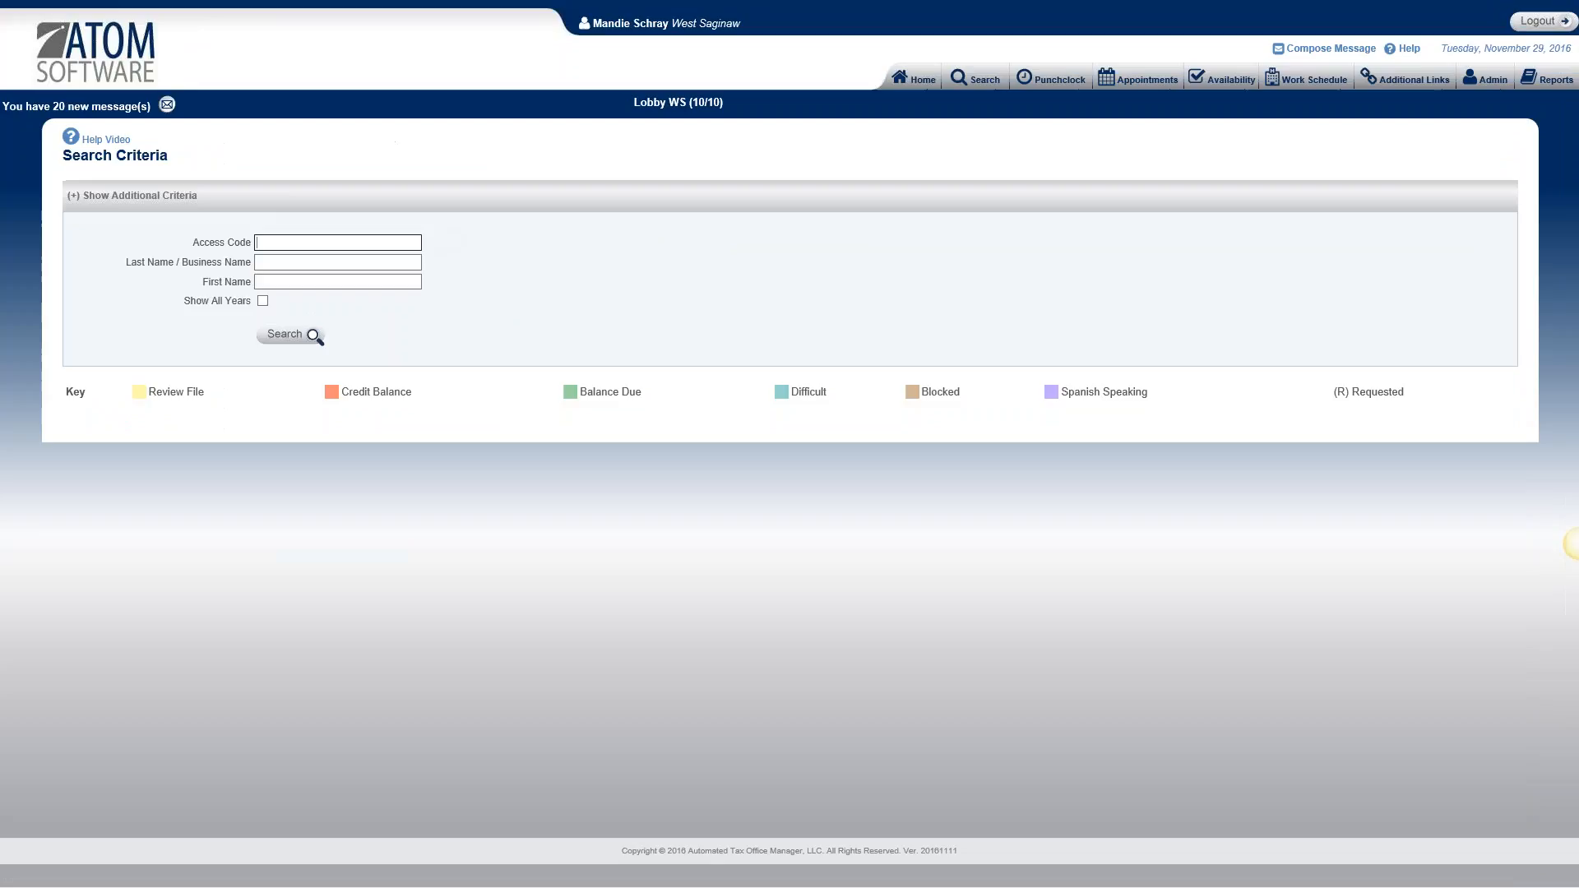
{"action": "left_click", "coordinate": [337, 262]}
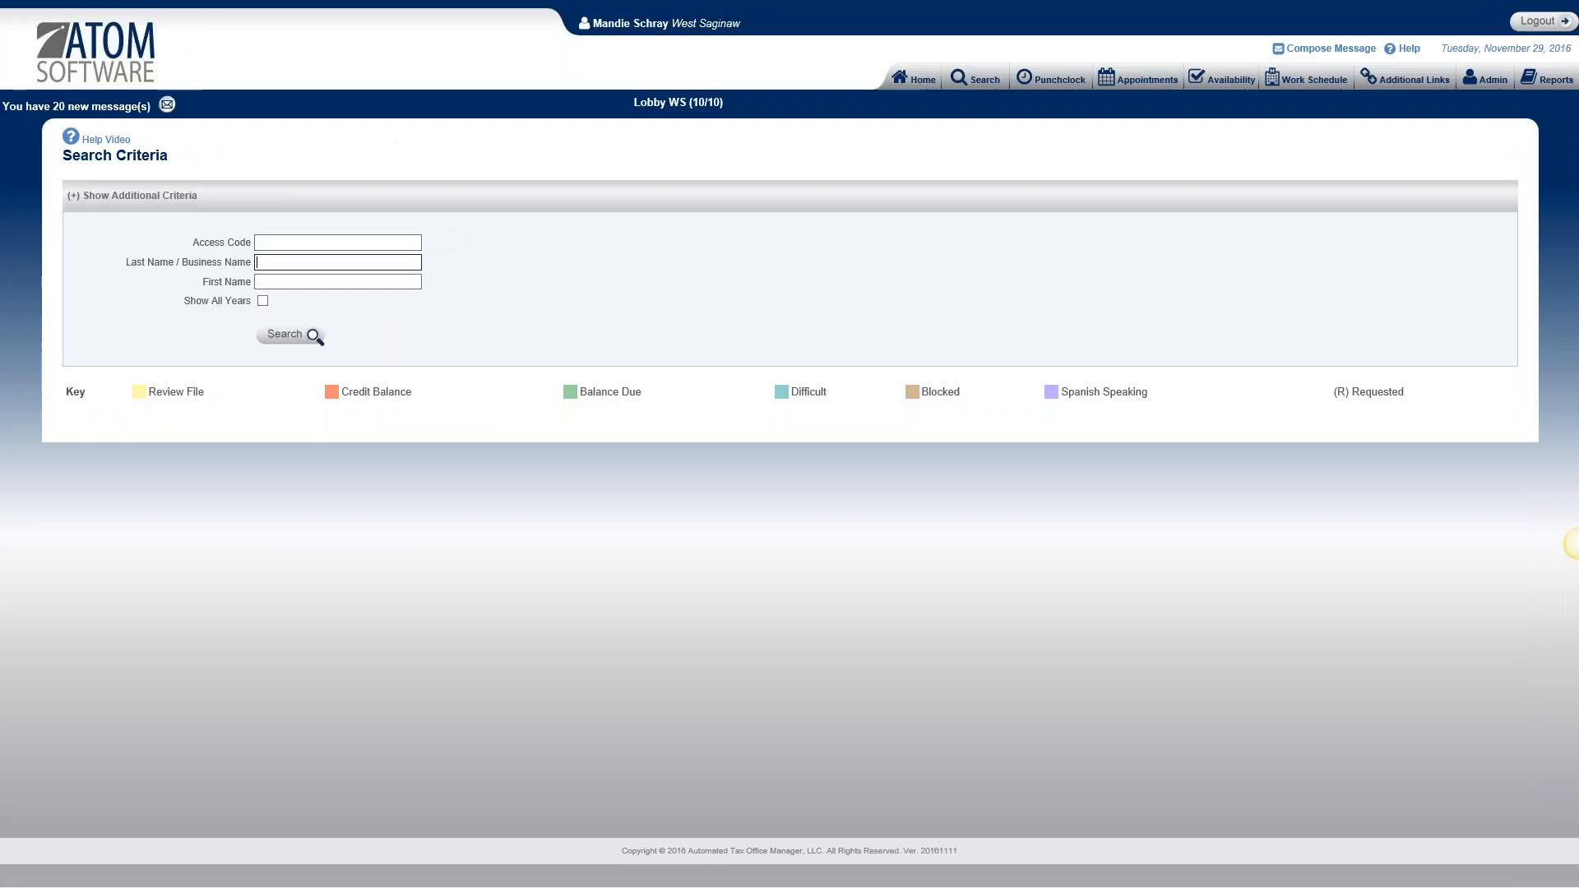
{"action": "type", "text": "bish"}
{"action": "key", "text": "Tab"}
{"action": "type", "text": "mi"}
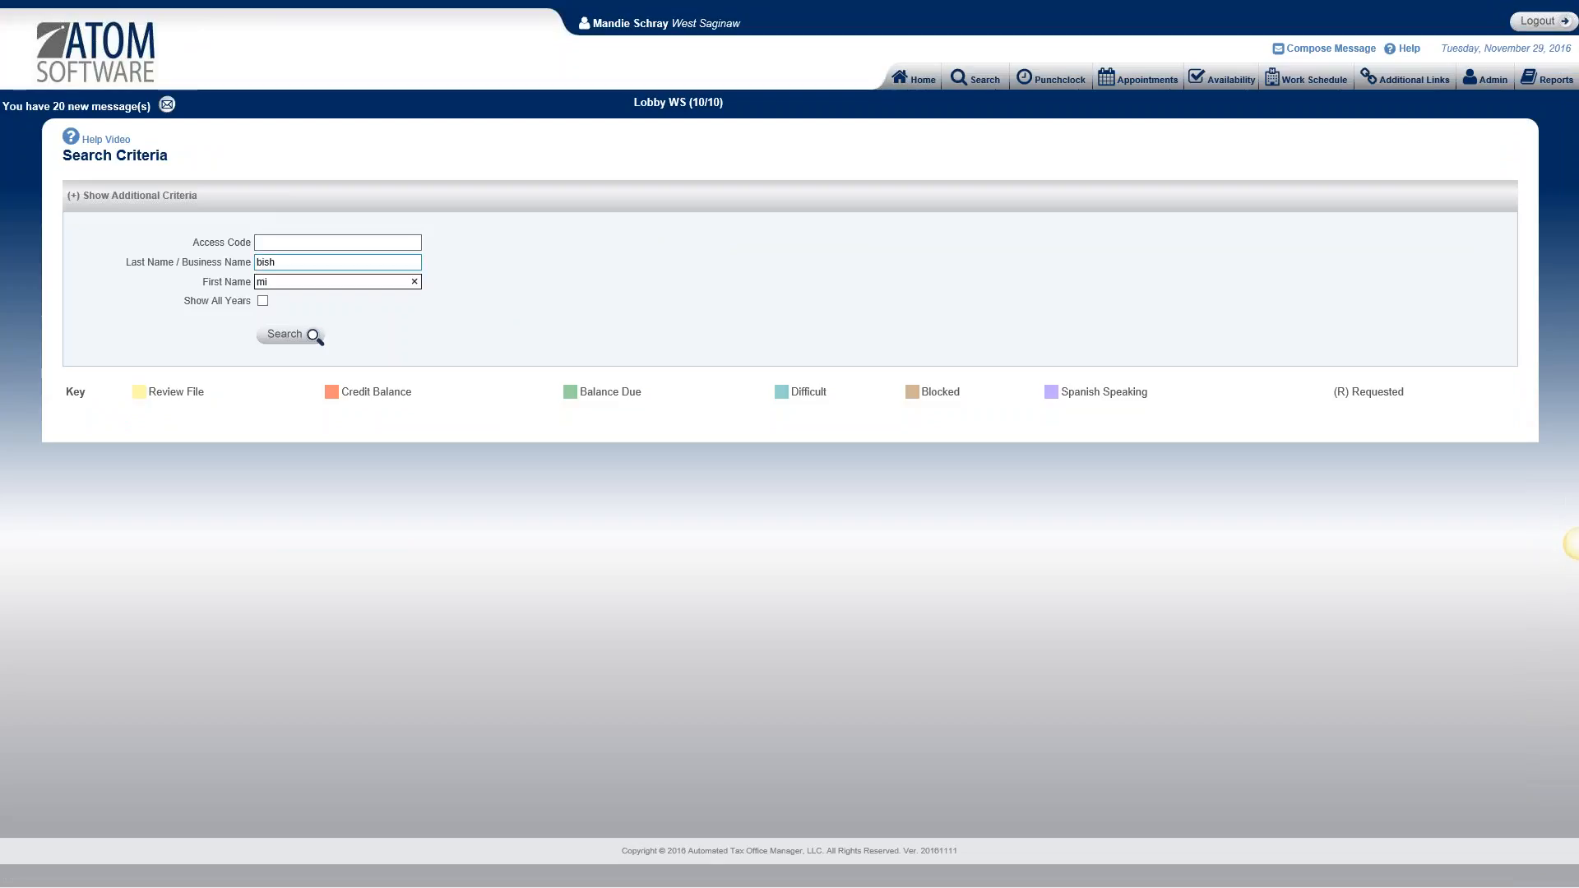
{"action": "key", "text": "Return"}
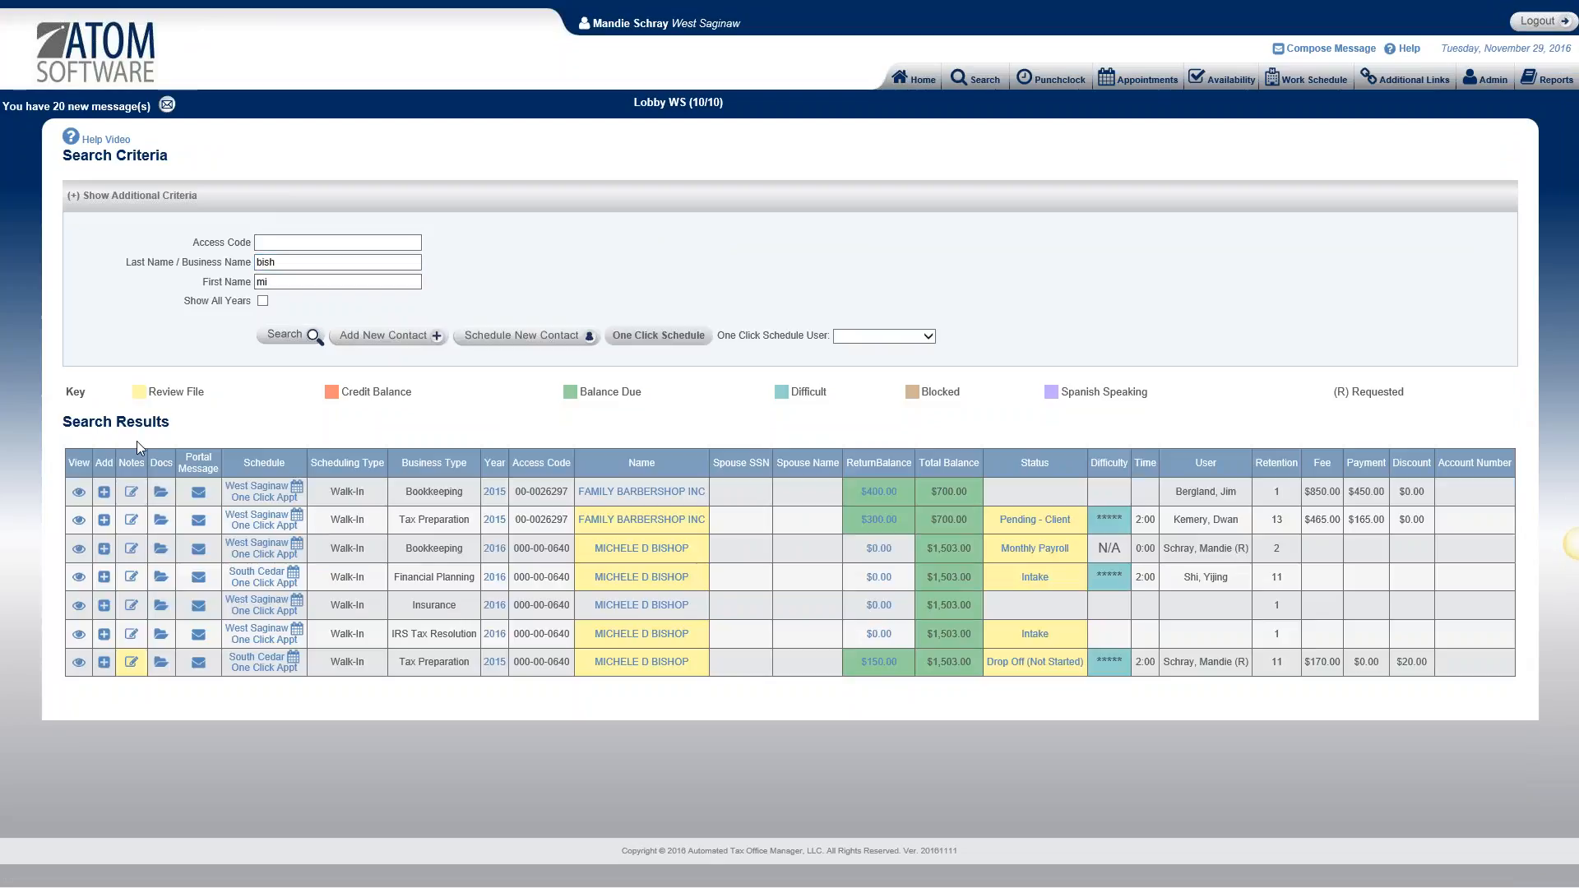
{"action": "left_click", "coordinate": [130, 663]}
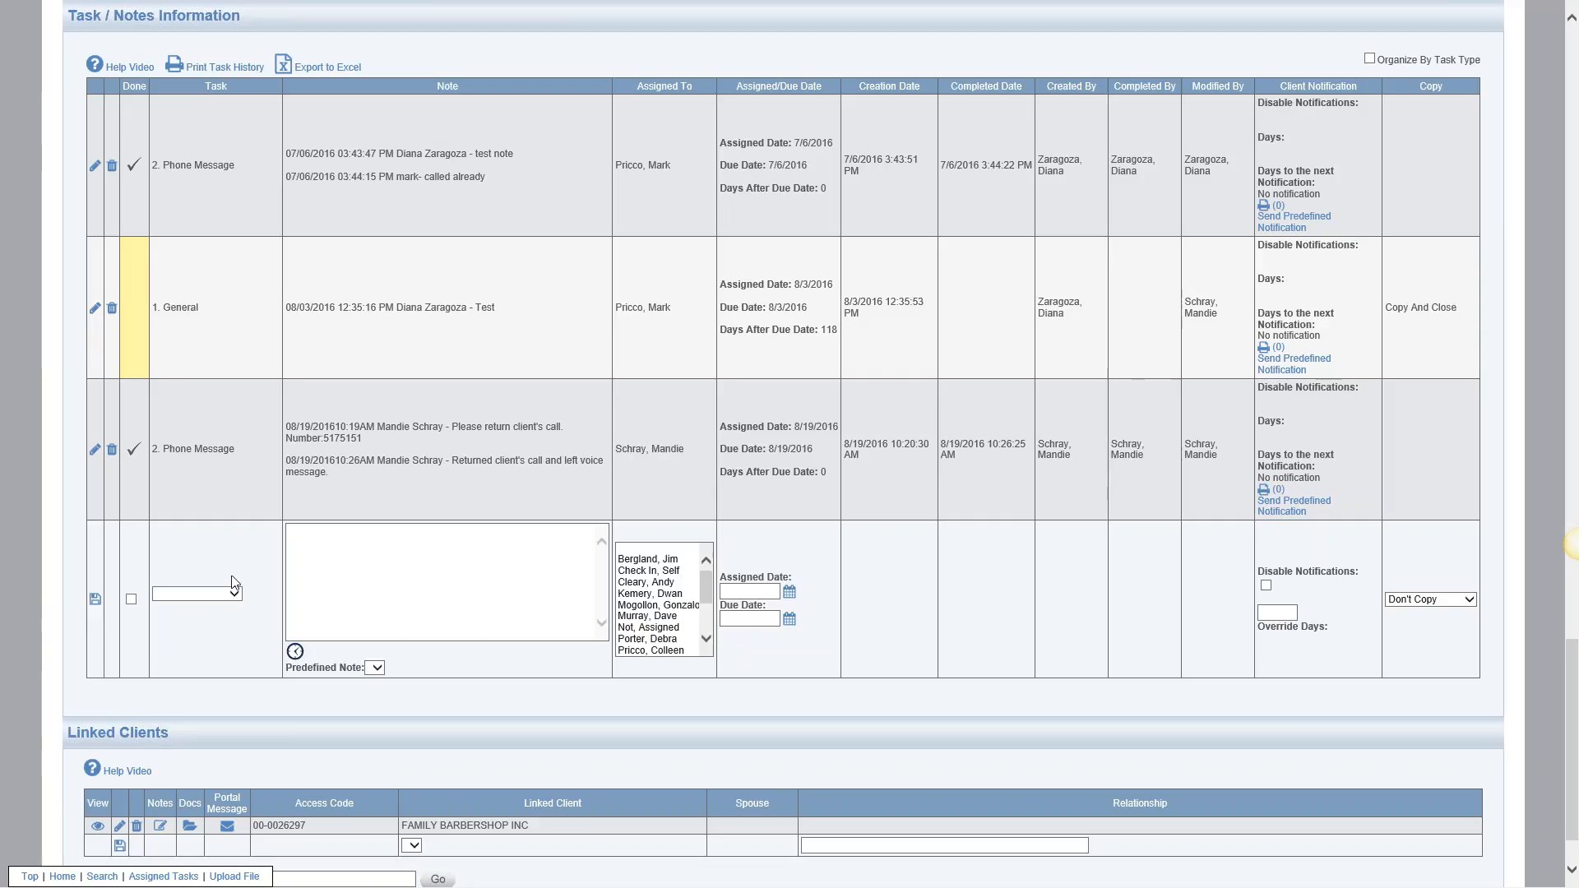
- Add and save a "3. Complaints" task with a date-and-user-stamped note reading "client called"
{"action": "left_click", "coordinate": [223, 595]}
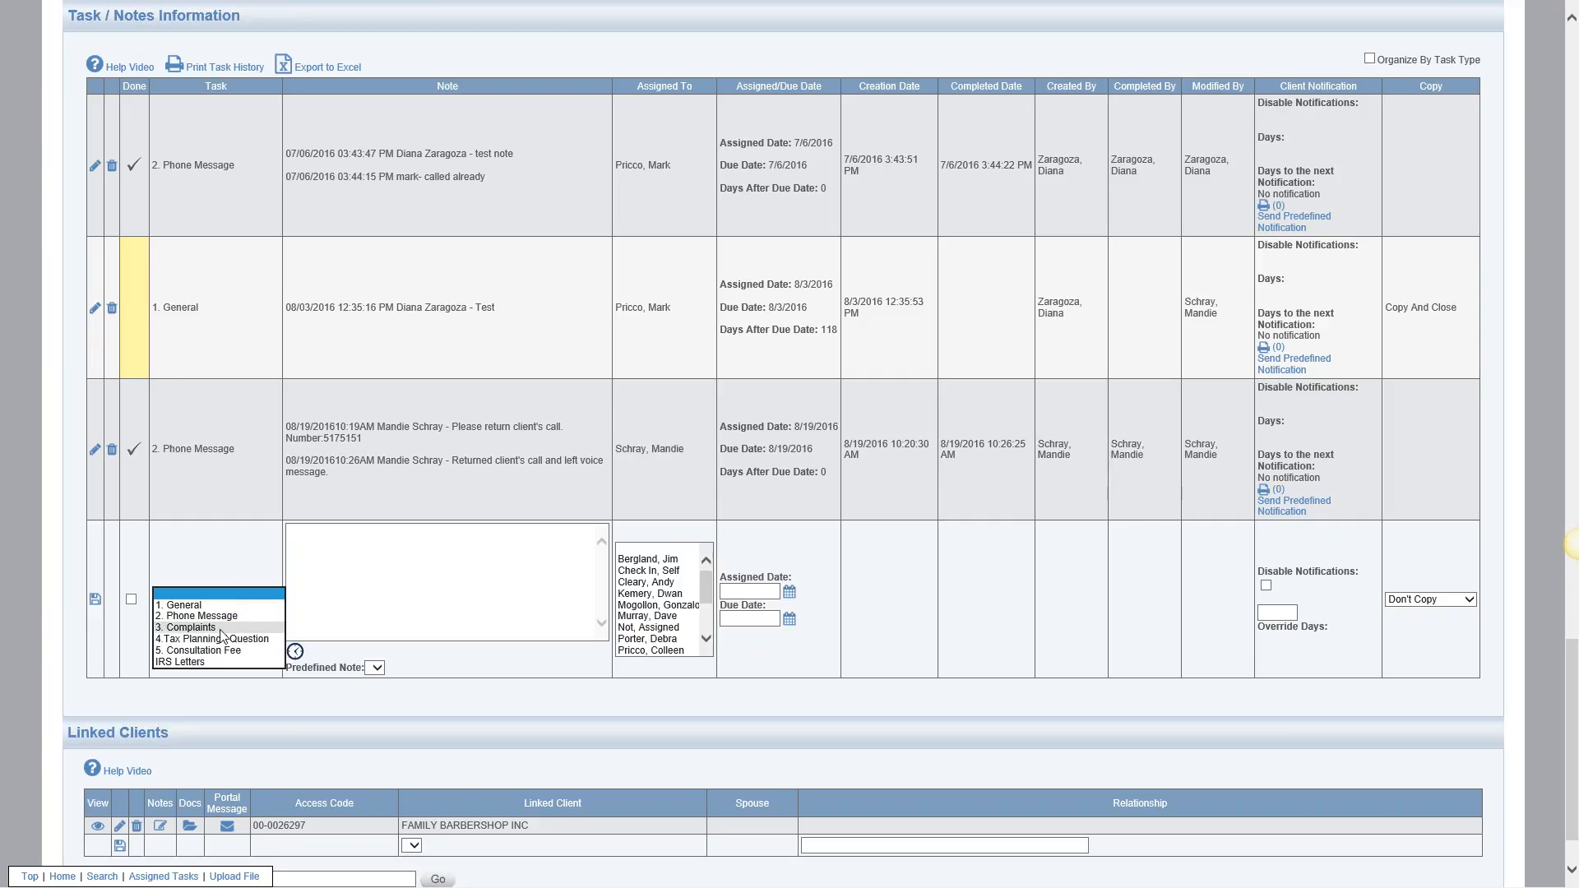
{"action": "left_click", "coordinate": [220, 629]}
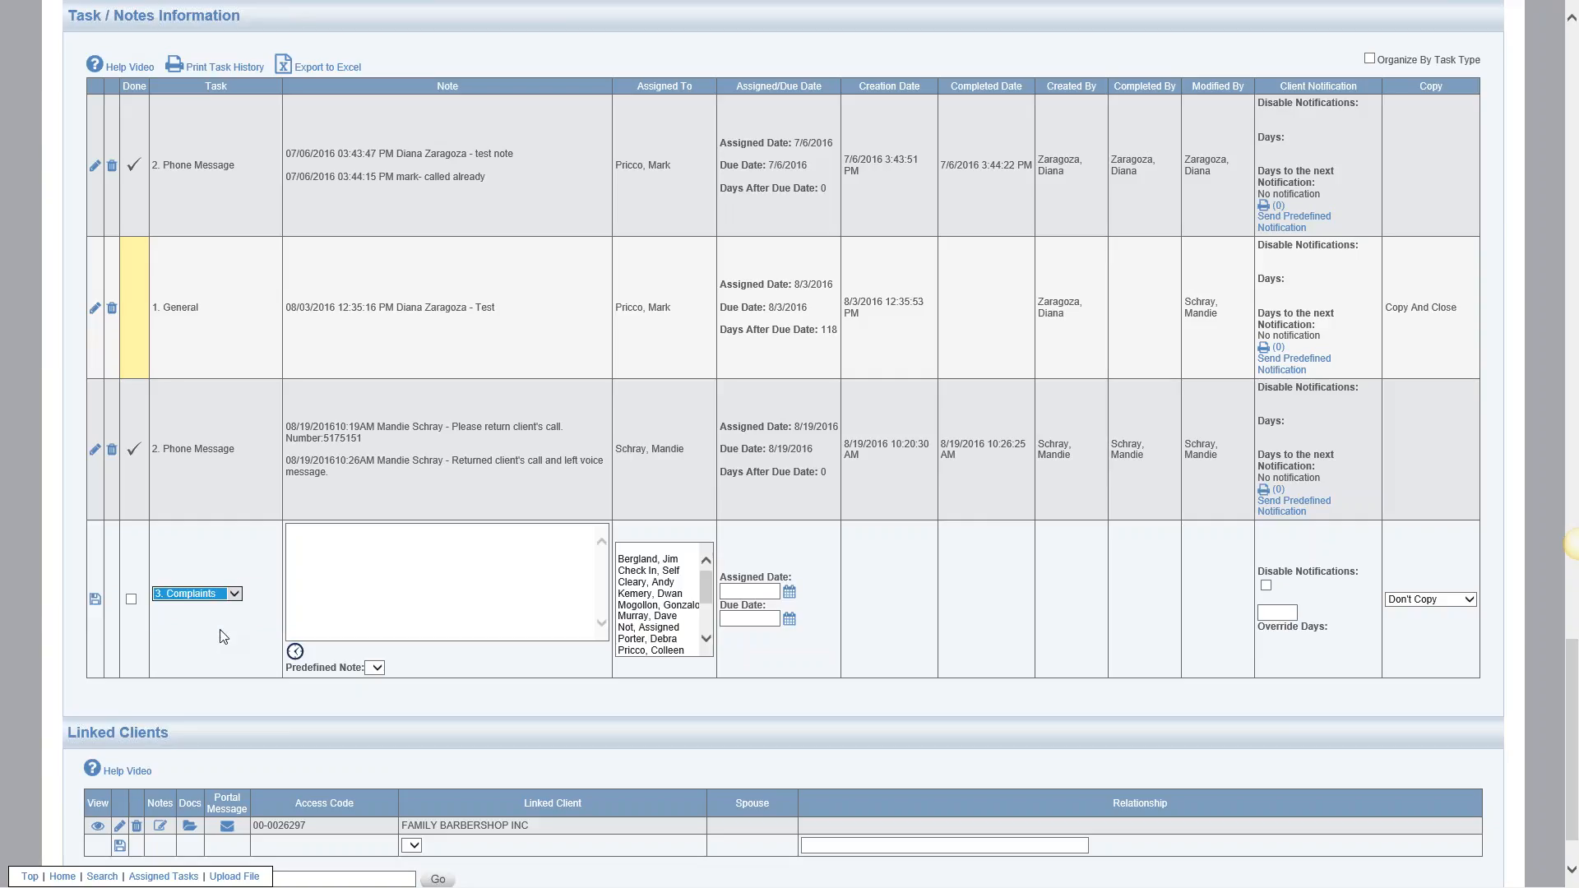
{"action": "left_click", "coordinate": [295, 651]}
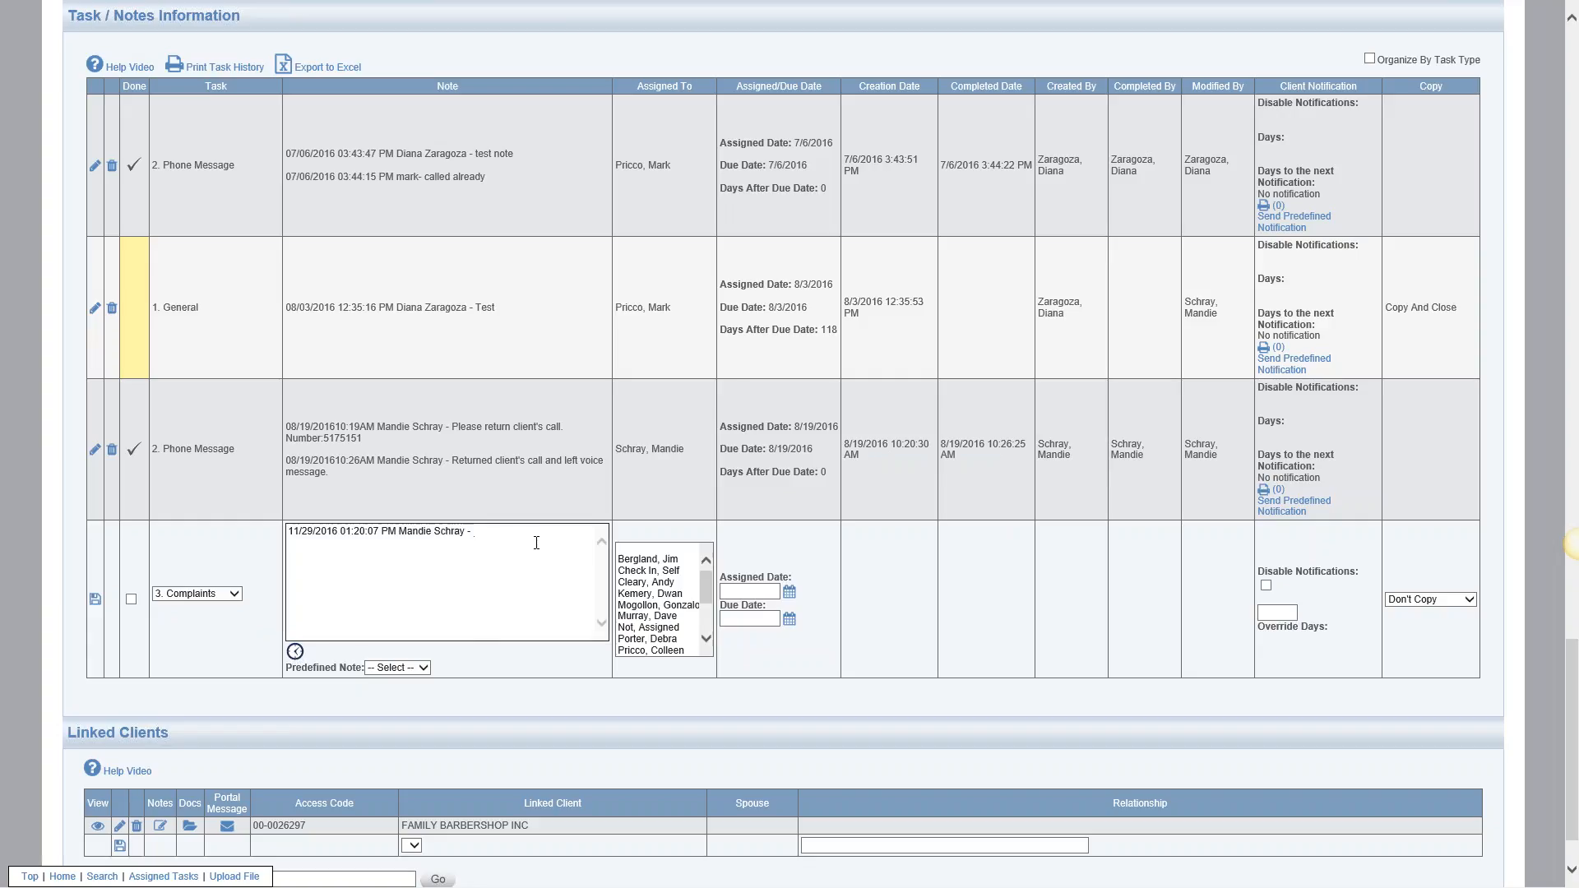
{"action": "type", "text": "client calss"}
{"action": "key", "text": "BackSpace"}
{"action": "type", "text": "led"}
{"action": "left_click", "coordinate": [96, 600]}
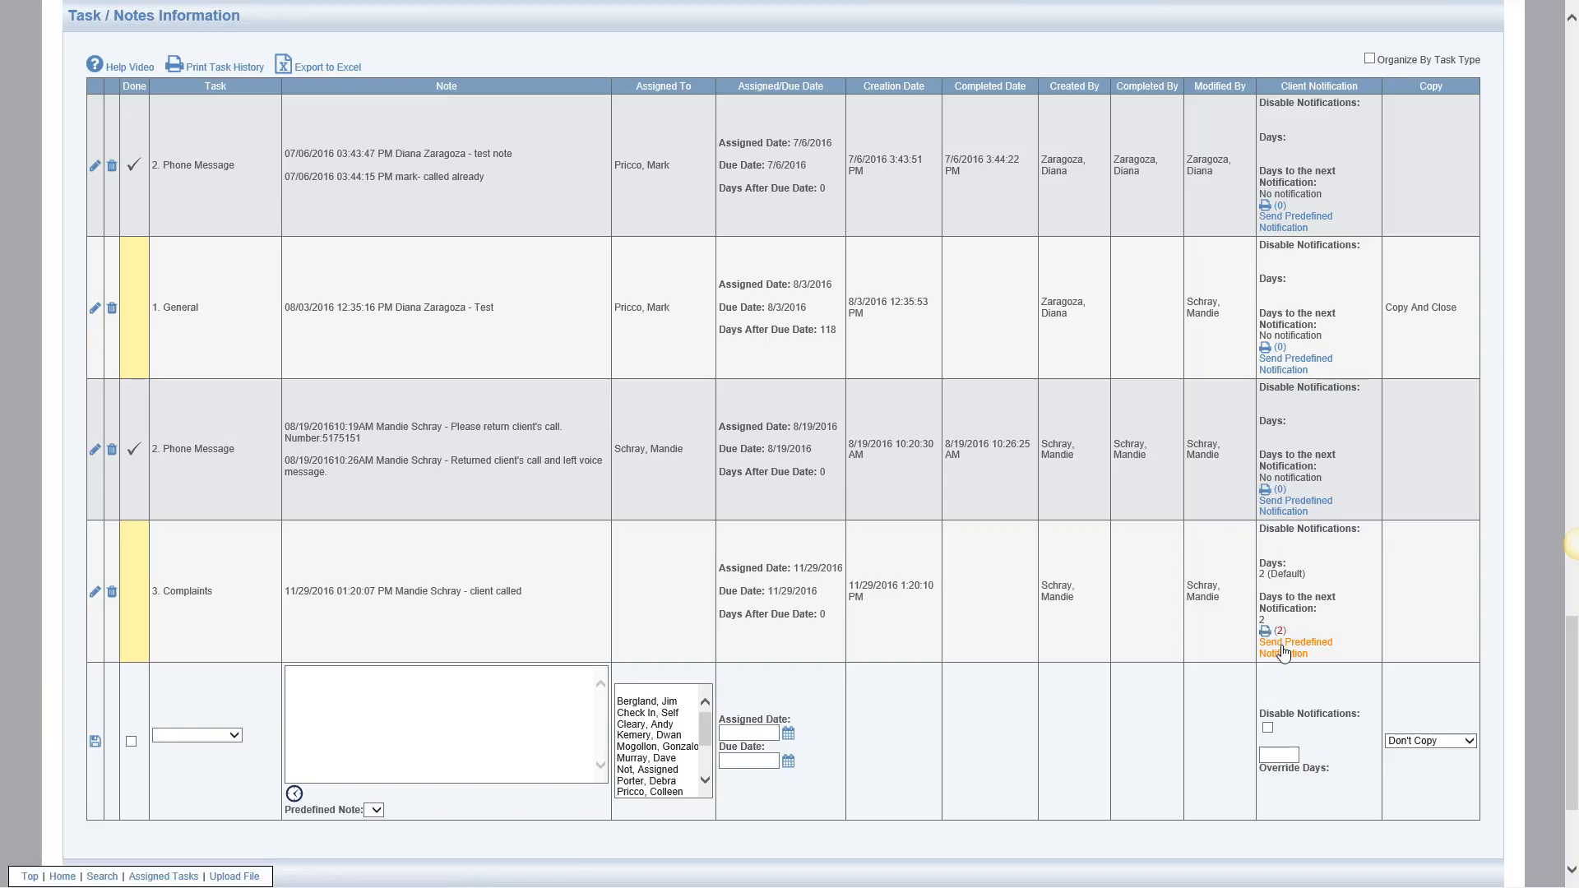
- Send the predefined notification "2. Complaint Followup - 2nd Email" for the Complaints task, check its notification log, and return to the client record
{"action": "left_click", "coordinate": [1283, 652]}
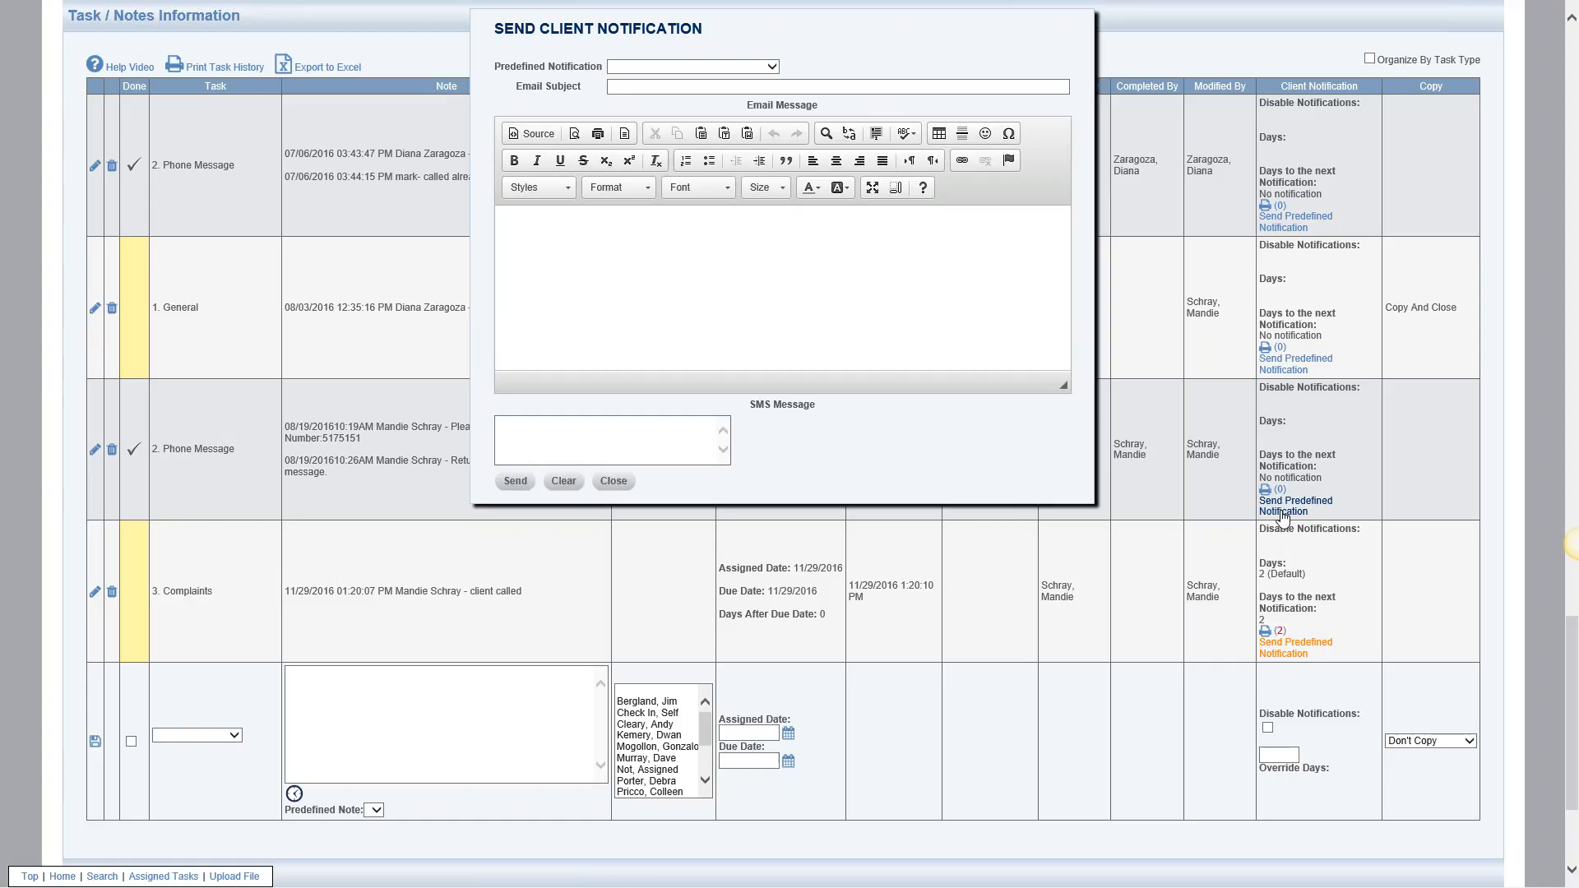
{"action": "left_click", "coordinate": [773, 67]}
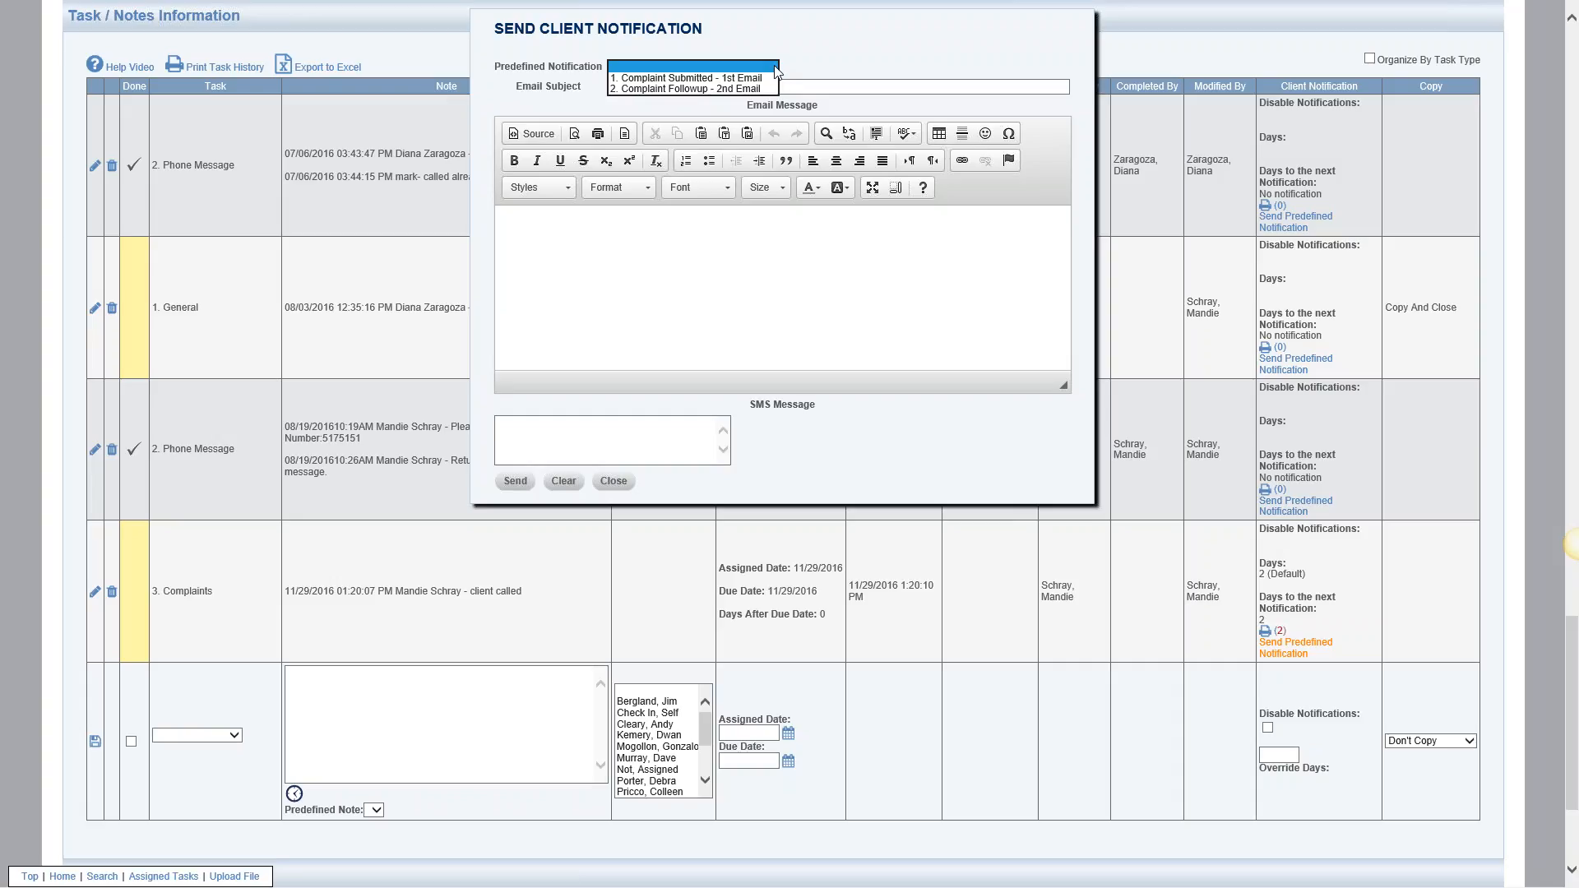
{"action": "left_click", "coordinate": [770, 88]}
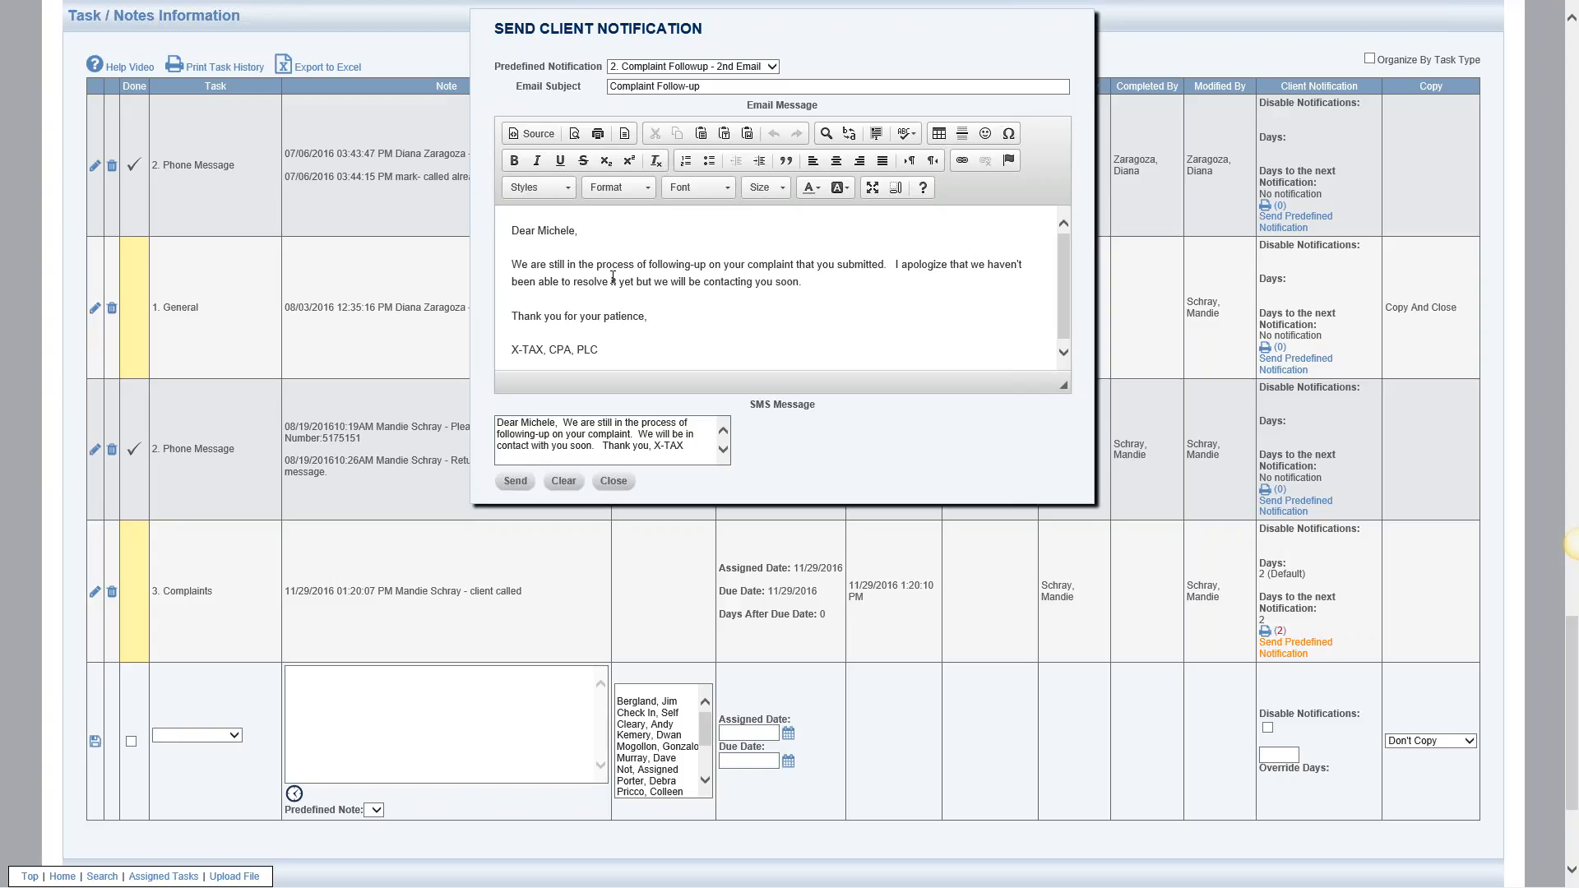
{"action": "left_click", "coordinate": [515, 481]}
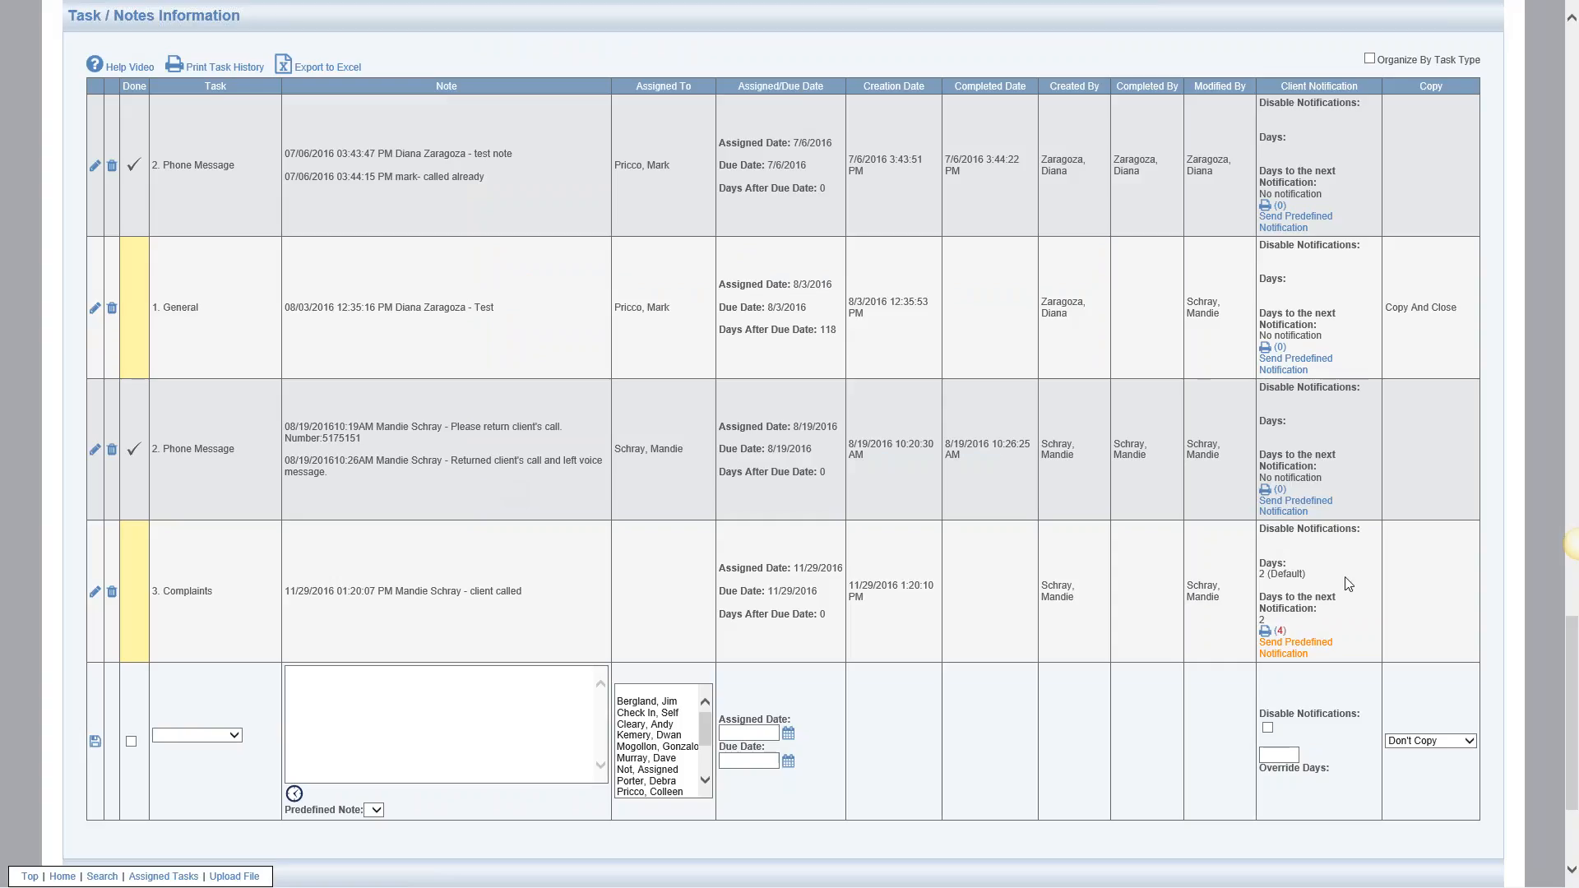
{"action": "left_click", "coordinate": [1279, 632]}
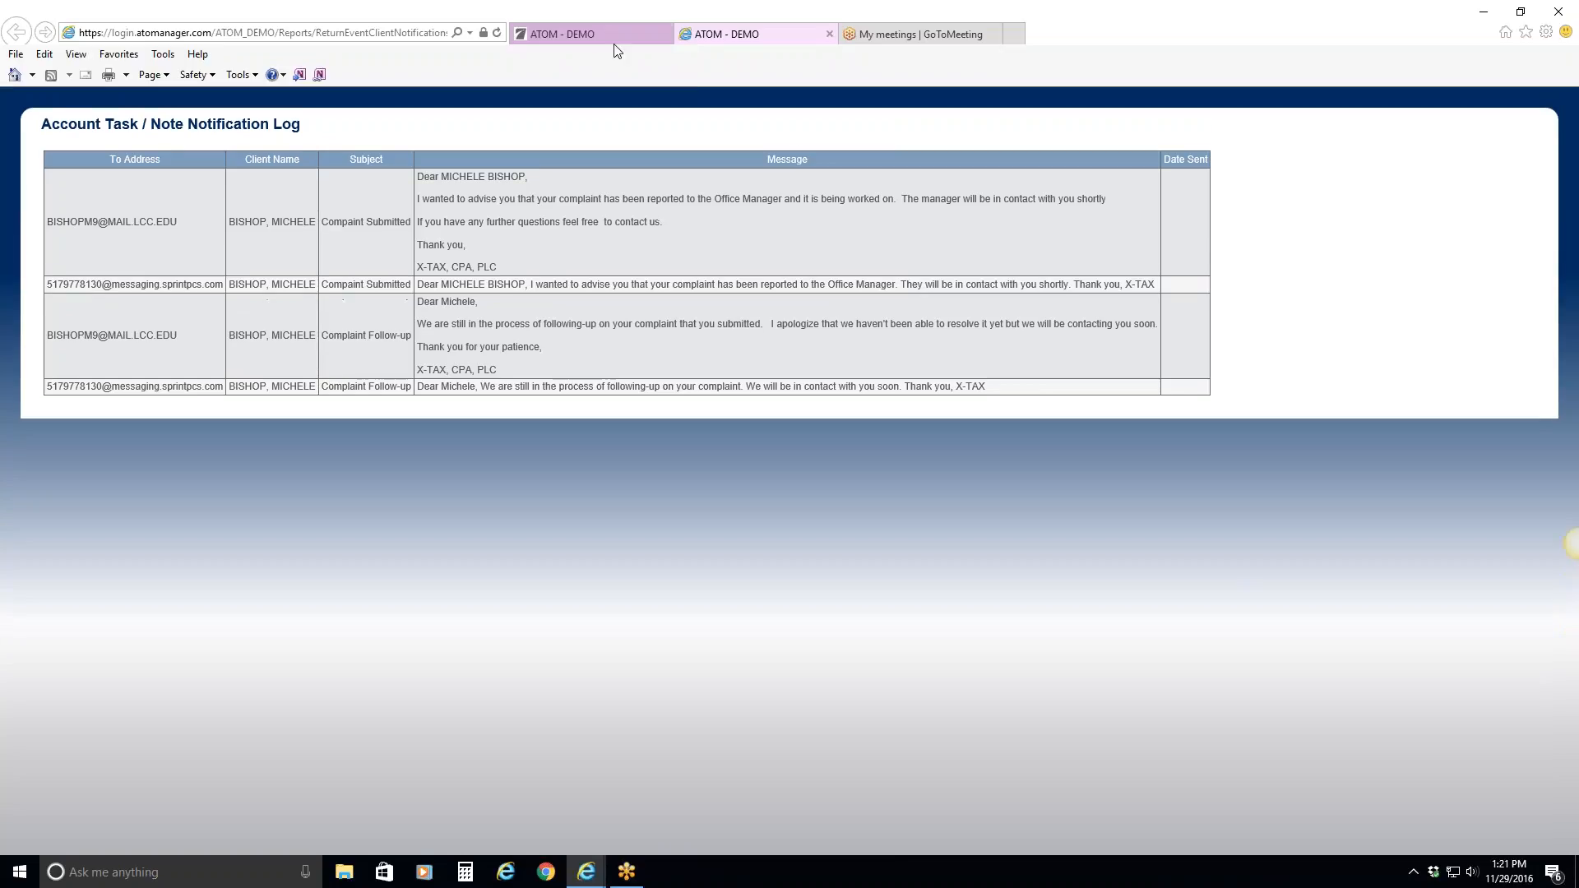
{"action": "left_click", "coordinate": [605, 35]}
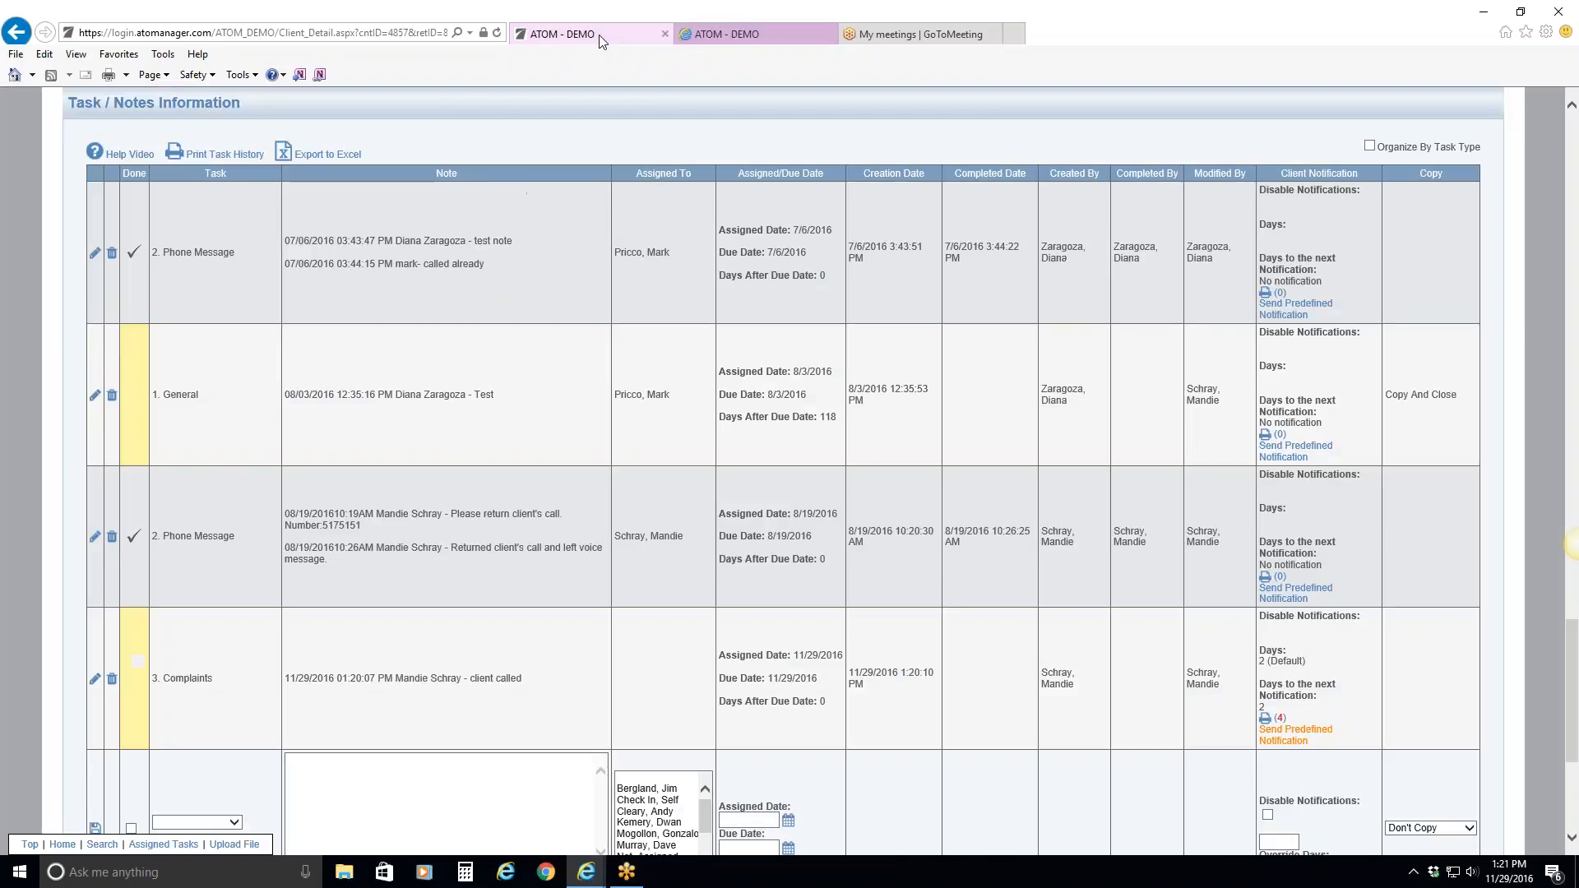